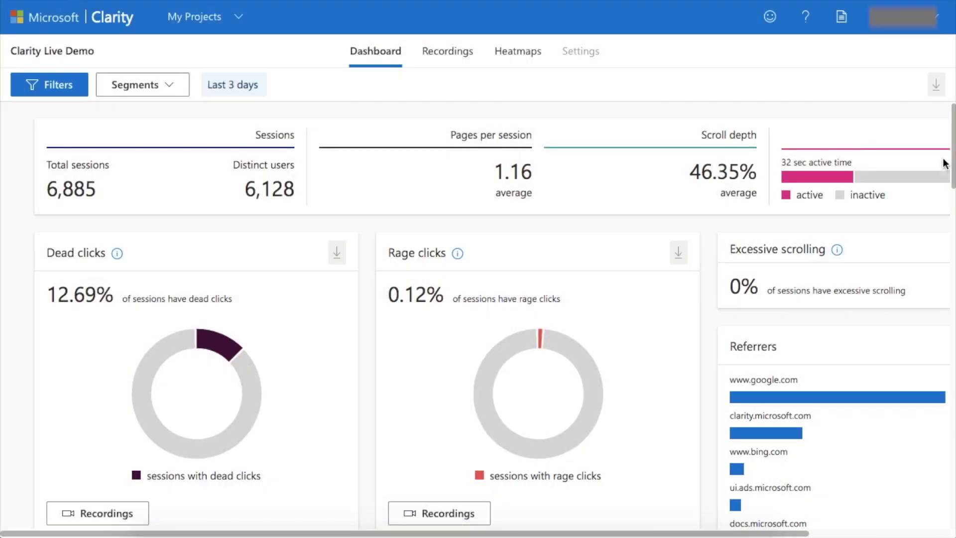
drag(953, 142, 952, 392)
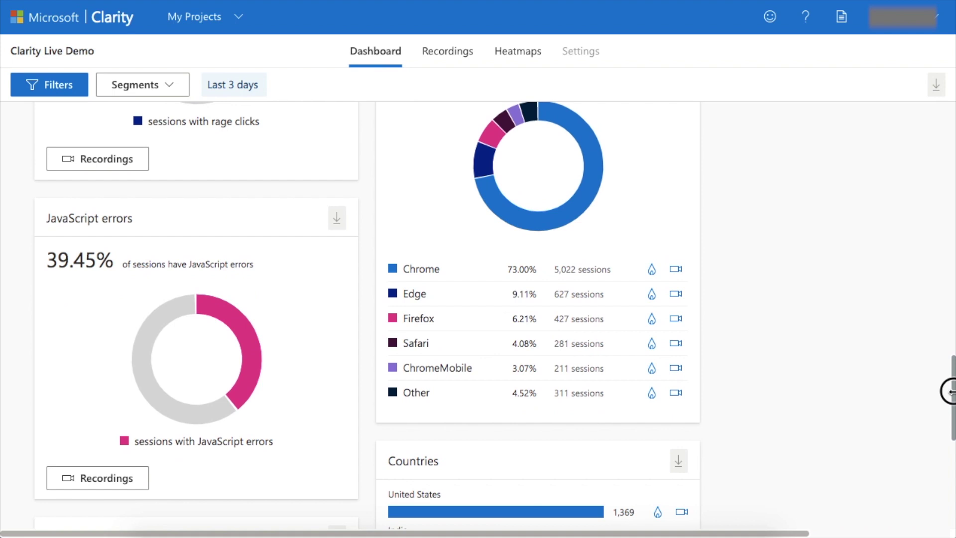
click(454, 53)
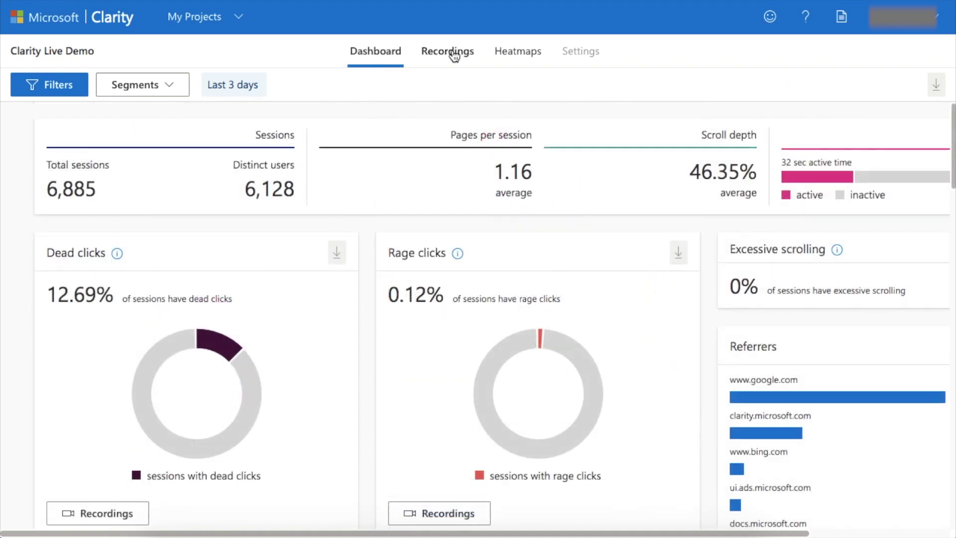
click(506, 53)
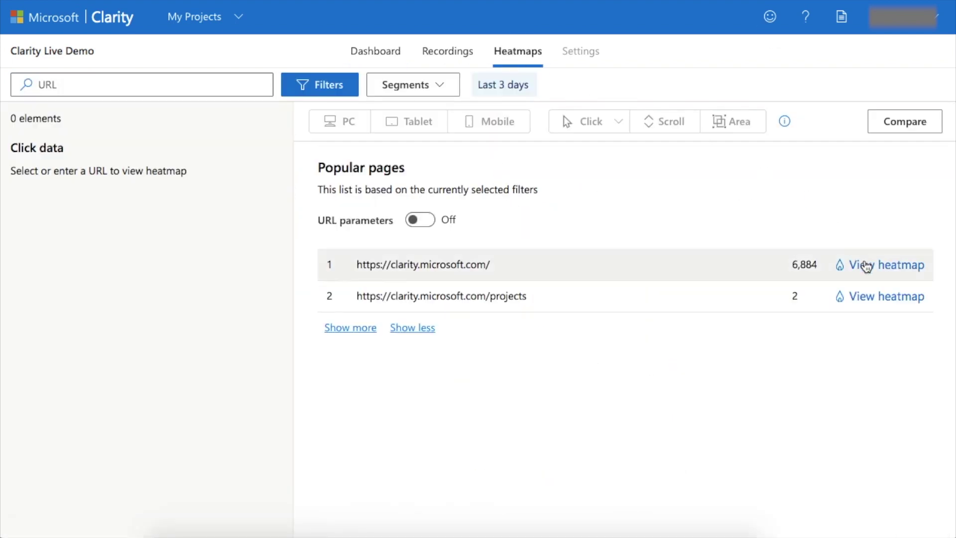
click(866, 265)
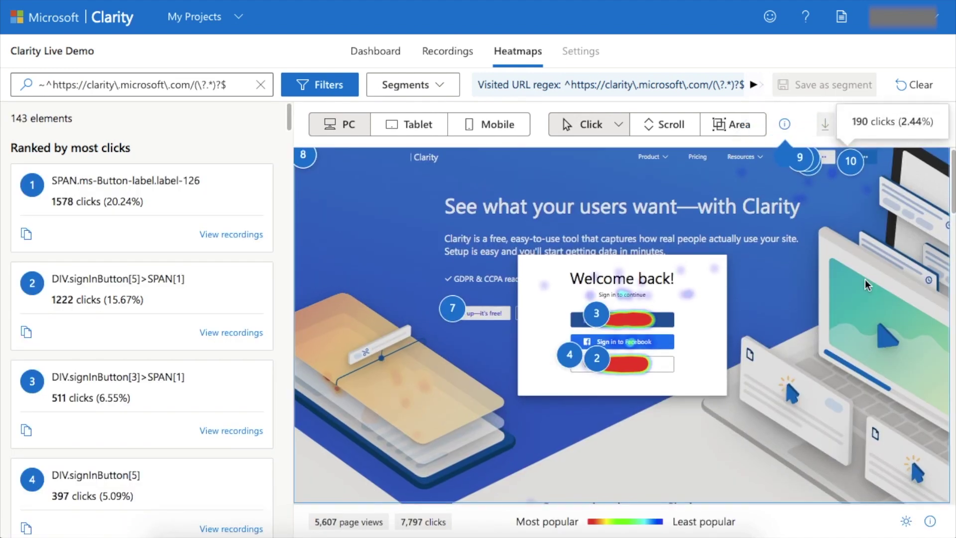
scroll(866, 285, down, 10)
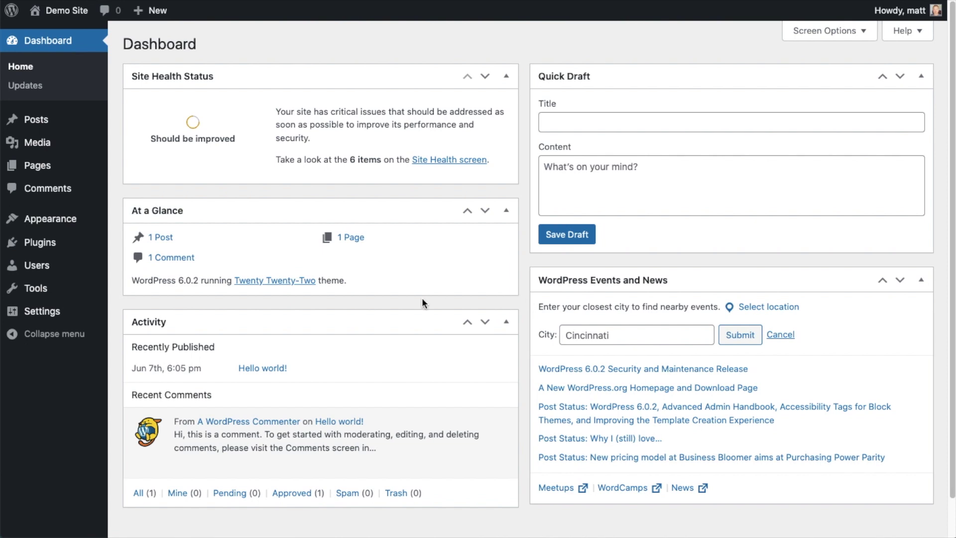
Go to Plugins > Add New in the WordPress admin.
click(47, 246)
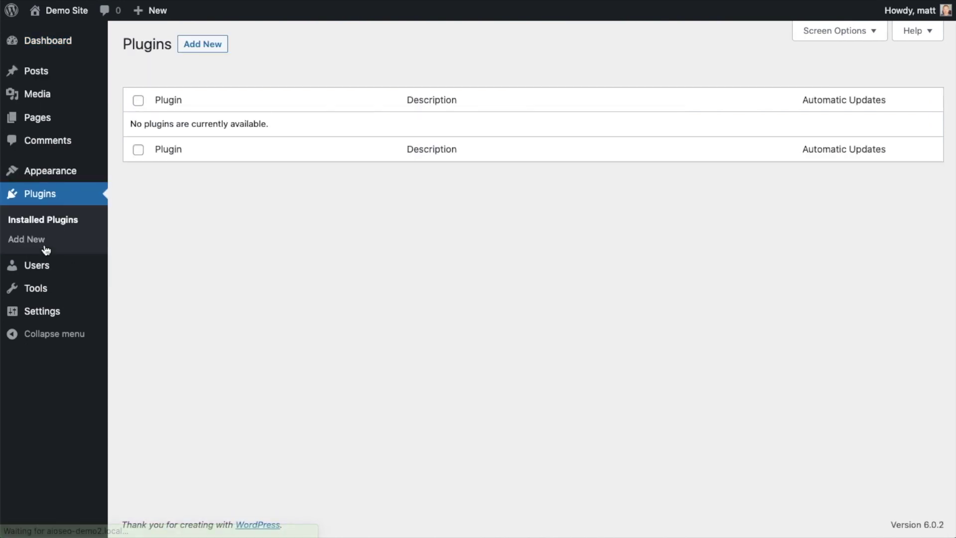
click(209, 52)
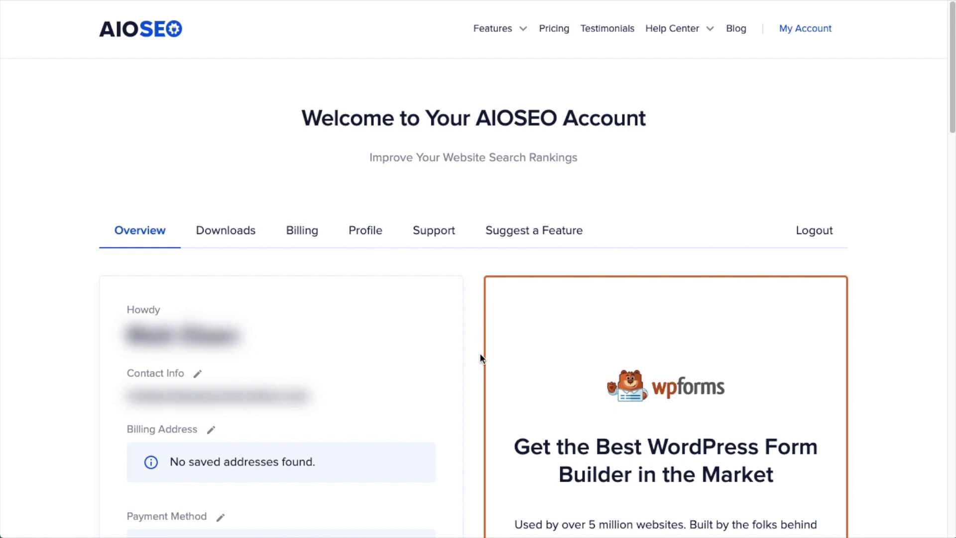
Download the AIOSEO Pro 4.2.4.2 zip from the My Account Downloads tab.
click(241, 234)
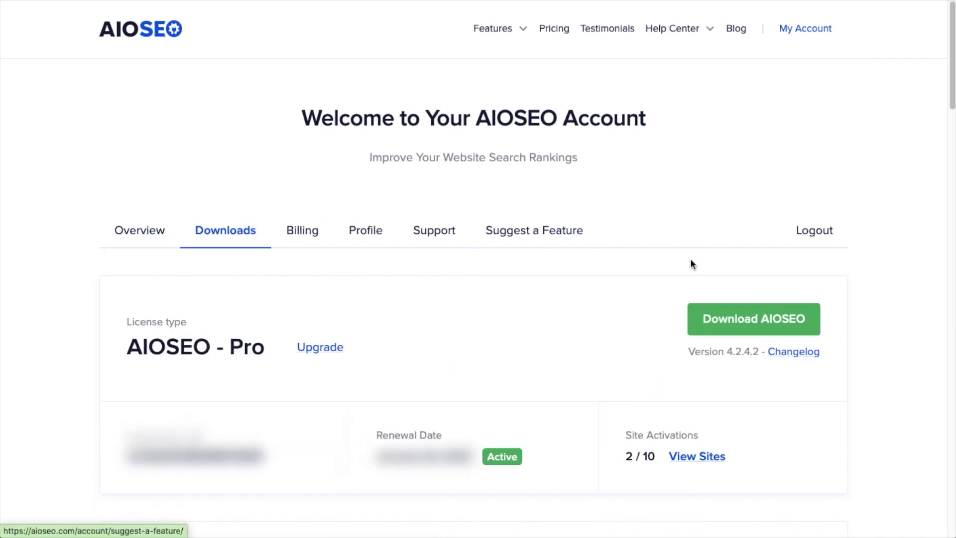
click(729, 321)
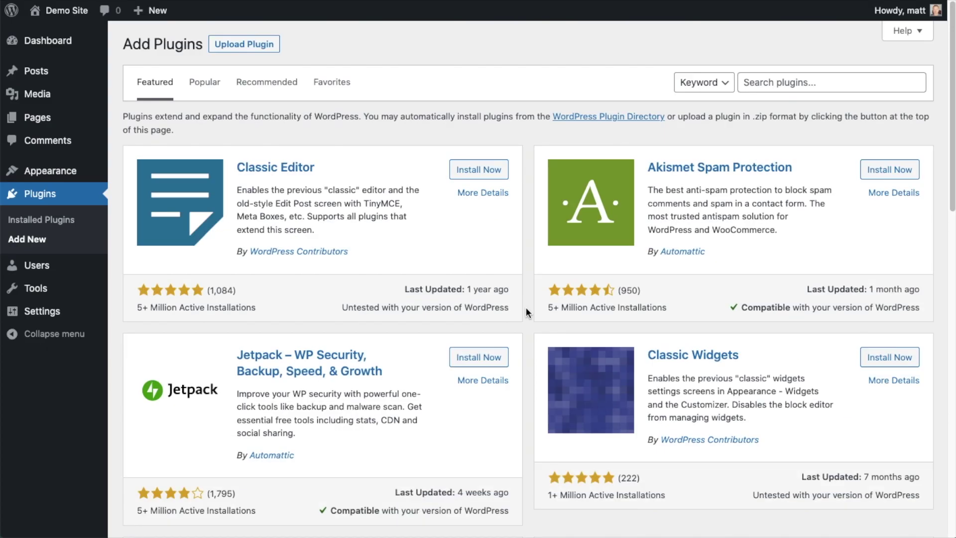
Upload aioseo-pro-v4.2.4.2.zip as a new plugin, install it, and activate AIOSEO Pro.
click(258, 45)
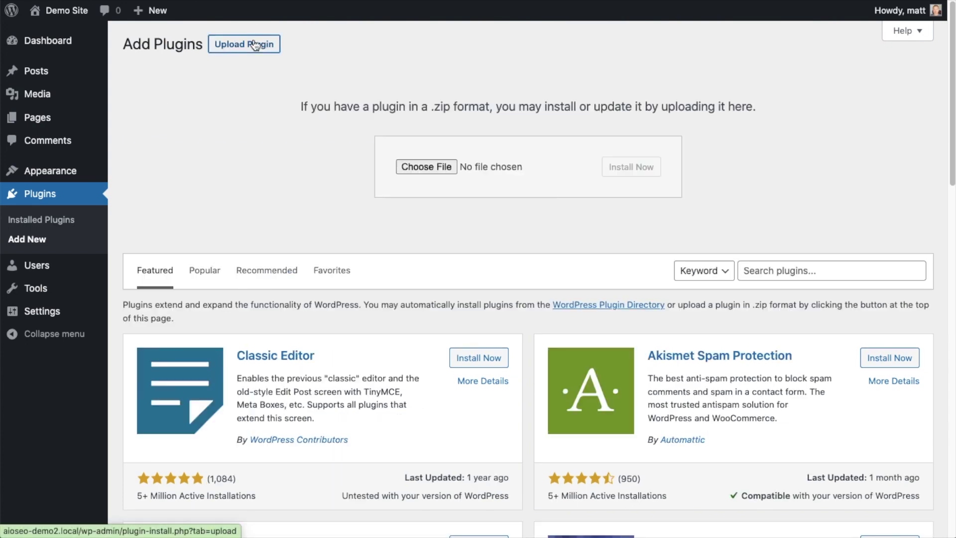
click(427, 168)
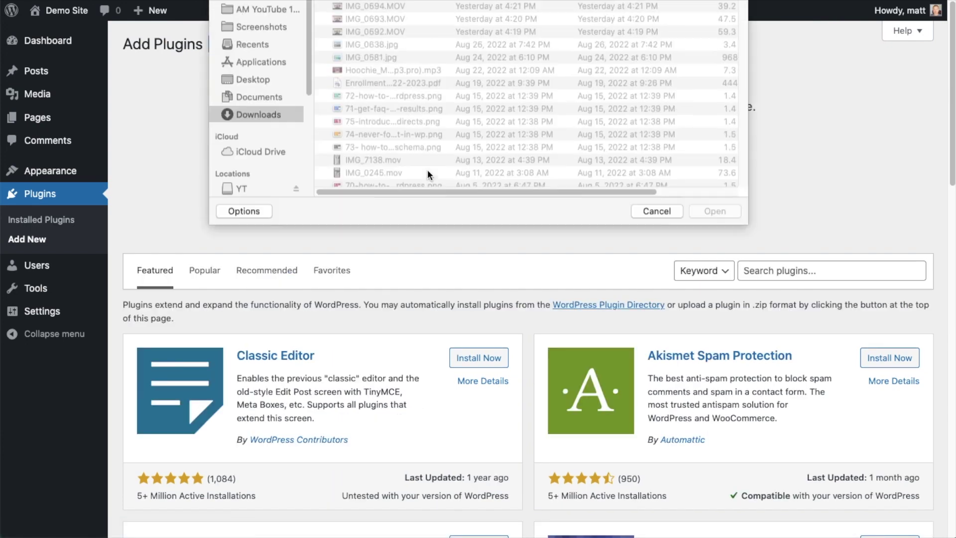
double_click(384, 46)
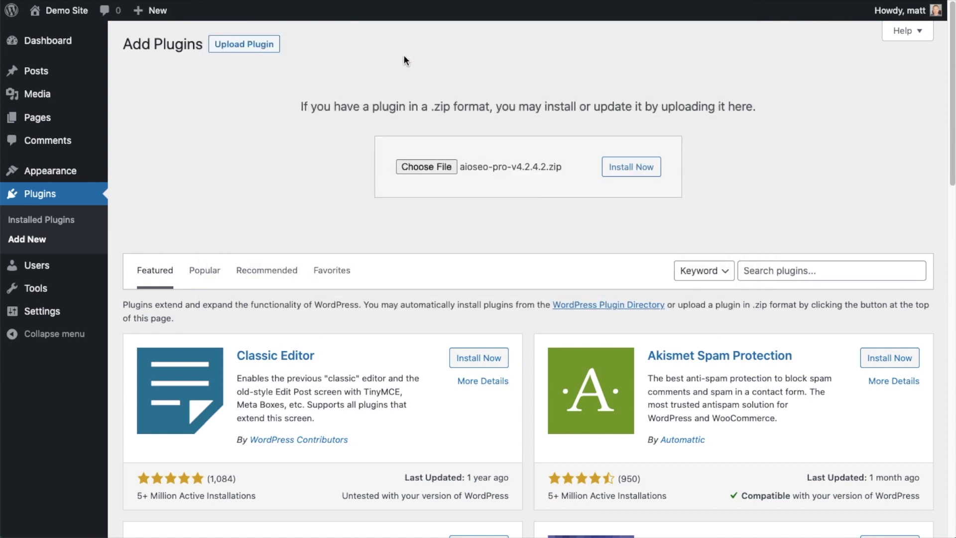
click(618, 170)
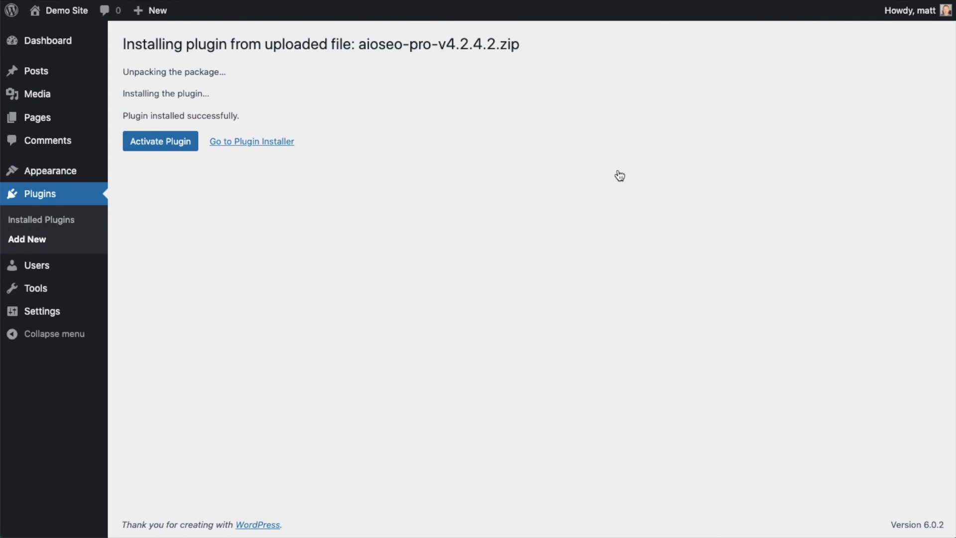
click(155, 142)
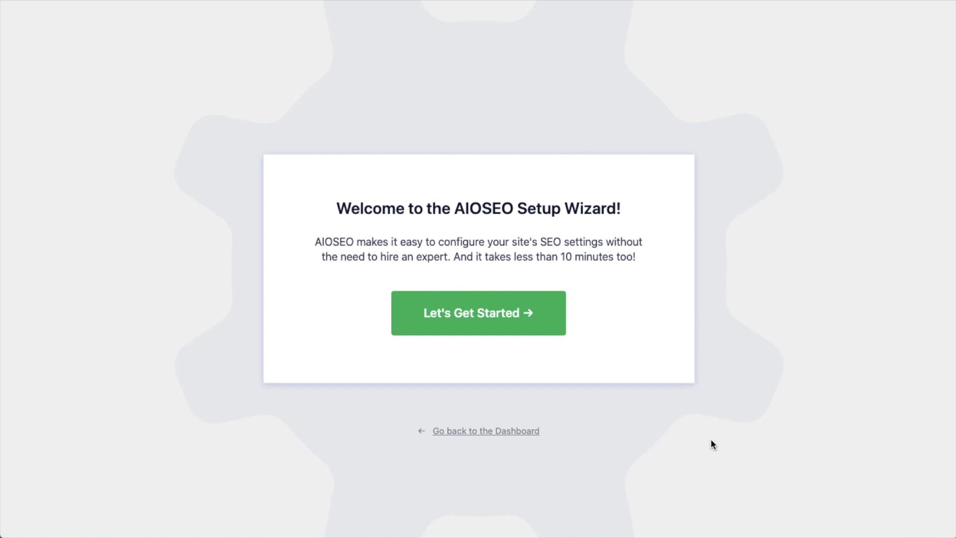
Leave the AIOSEO setup wizard for the dashboard and follow the 'A valid license key is required' link.
click(485, 436)
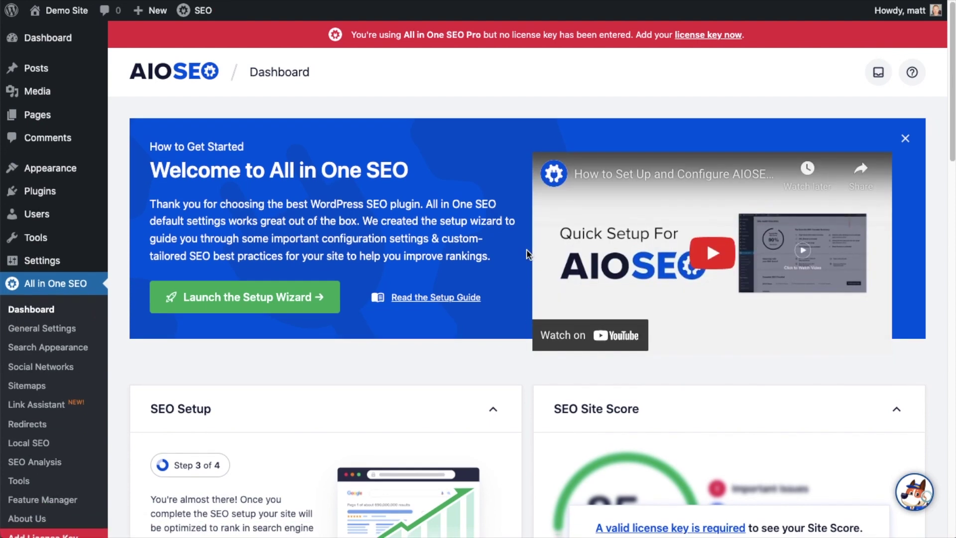
scroll(527, 249, down, 6)
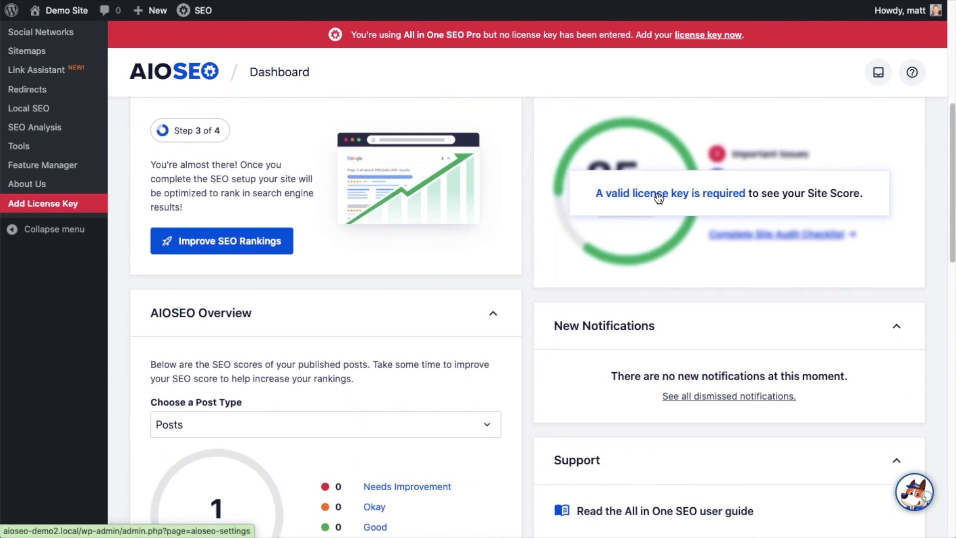
click(658, 195)
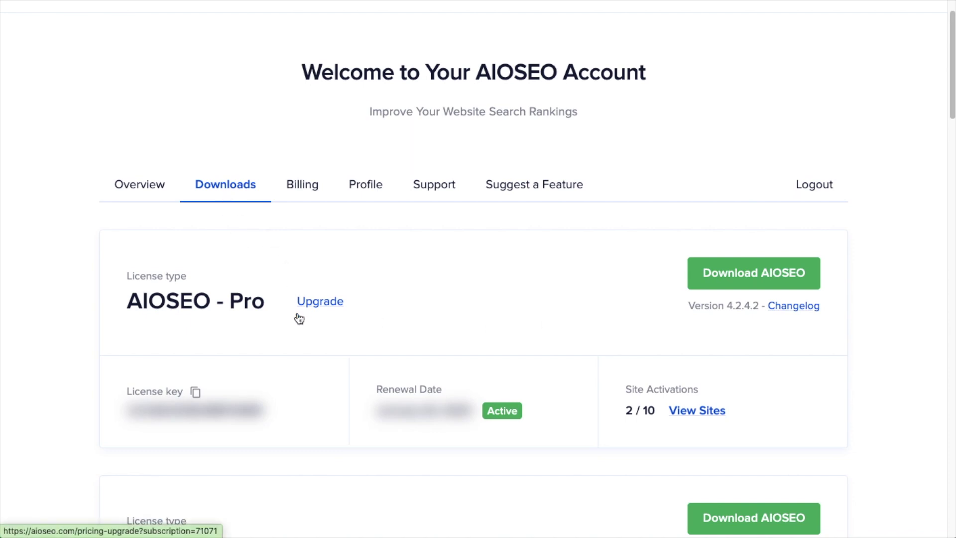
Copy the AIOSEO Pro license key from the account's Downloads tab.
click(196, 393)
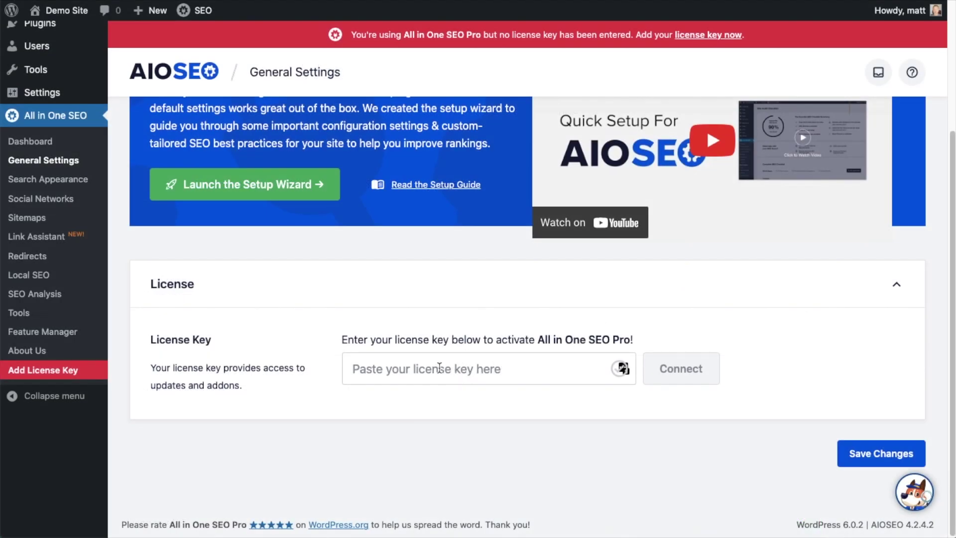
Paste the license key into the License Key field and connect it to activate AIOSEO Pro.
click(432, 367)
key(ctrl+v)
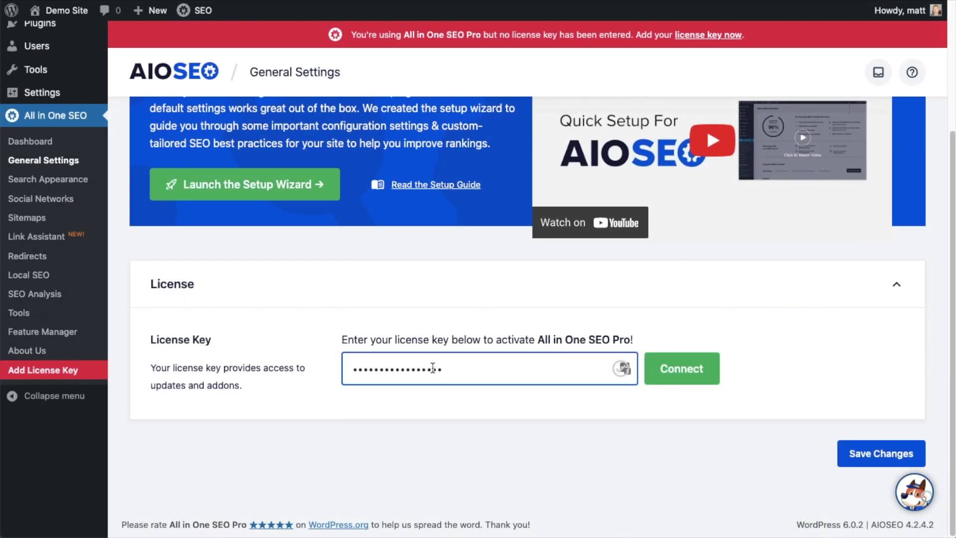
click(686, 369)
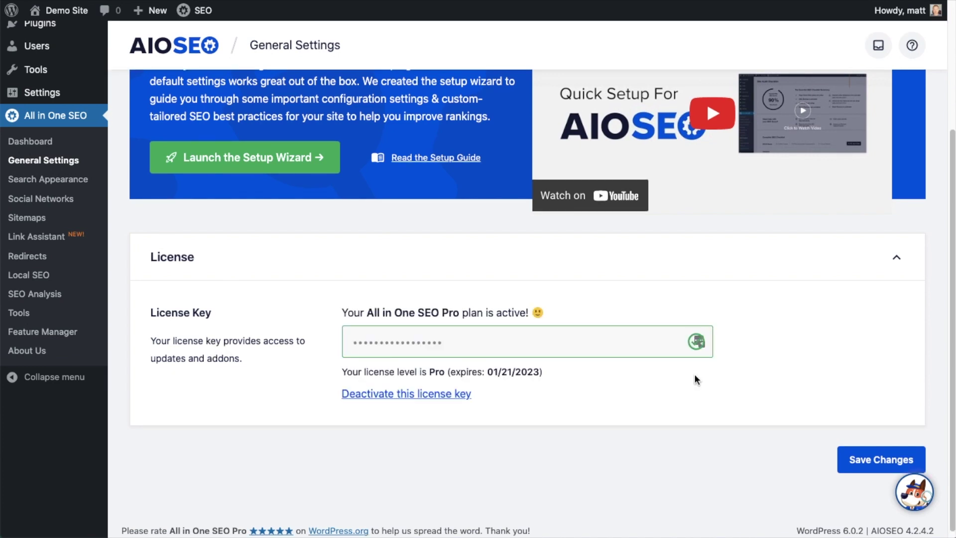
Save the General Settings changes and return to the WordPress Dashboard.
click(886, 458)
scroll(643, 341, up, 1)
scroll(644, 341, up, 2)
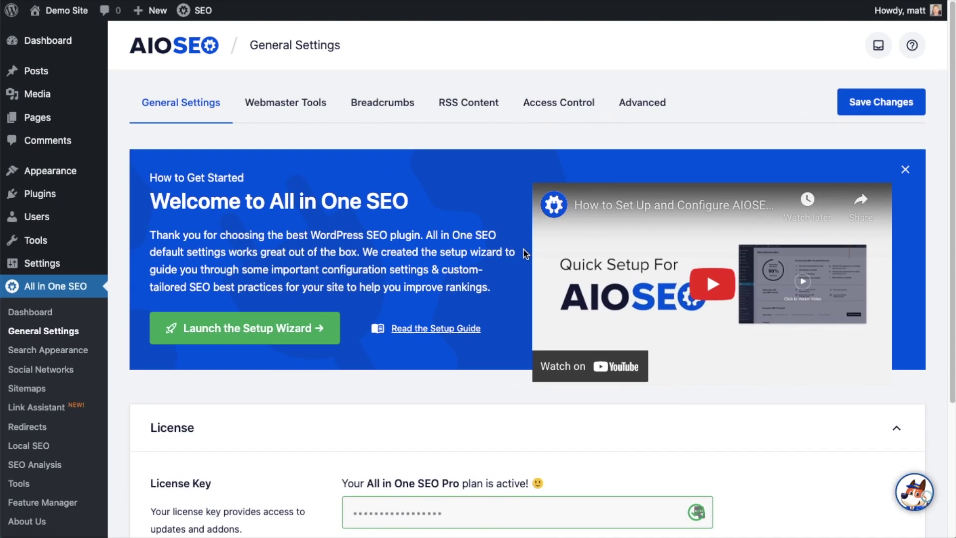
click(55, 50)
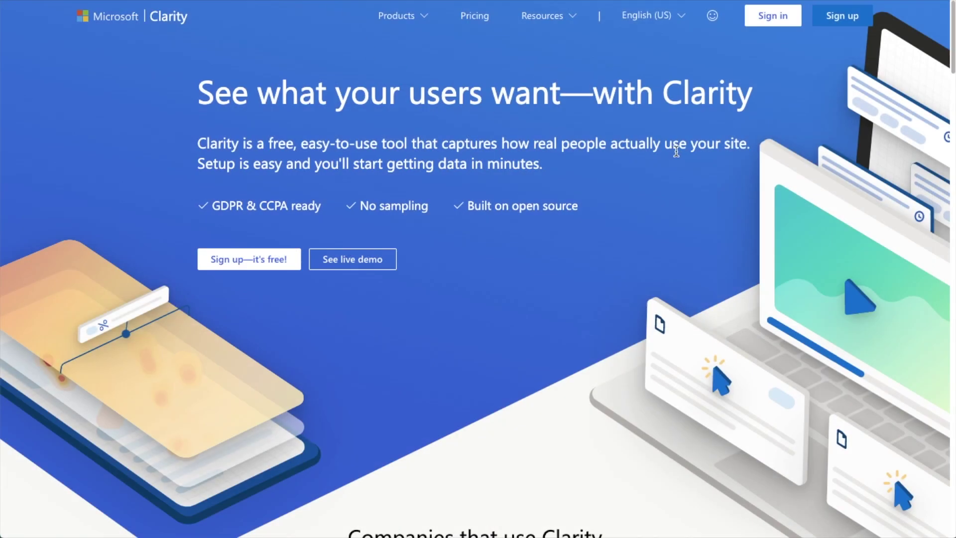
Sign up for Microsoft Clarity using a Google account.
click(841, 15)
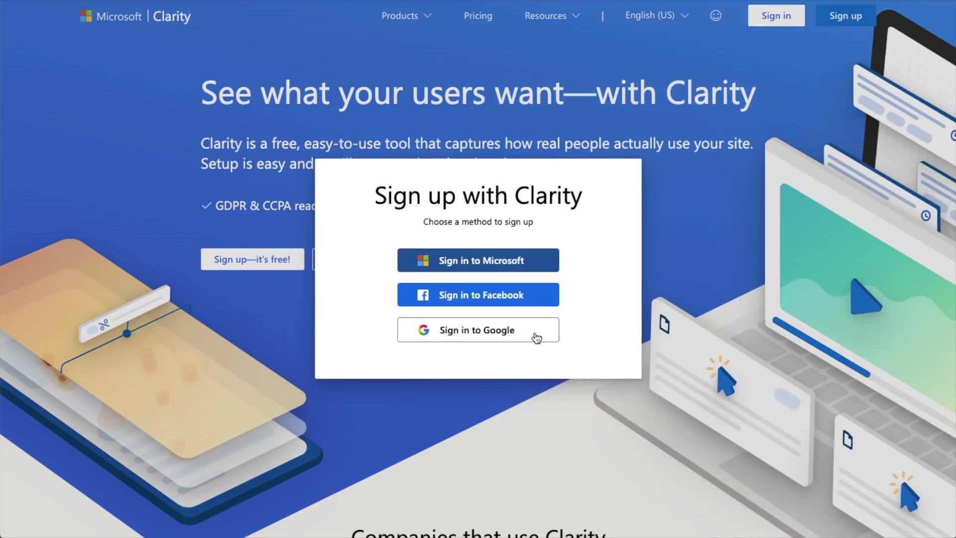
click(475, 336)
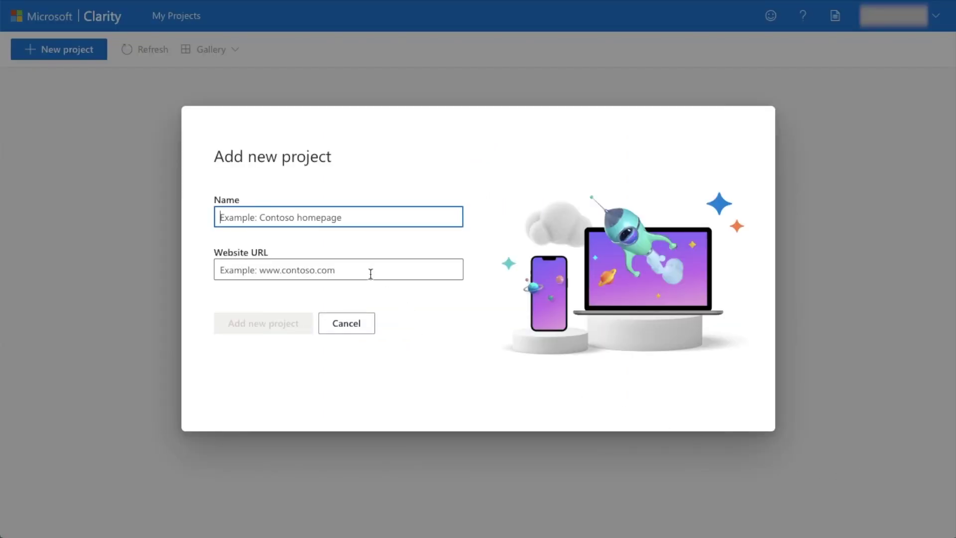
Create a Clarity project named 'Demo Site' with the site's address pasted as Website URL.
text(Dem)
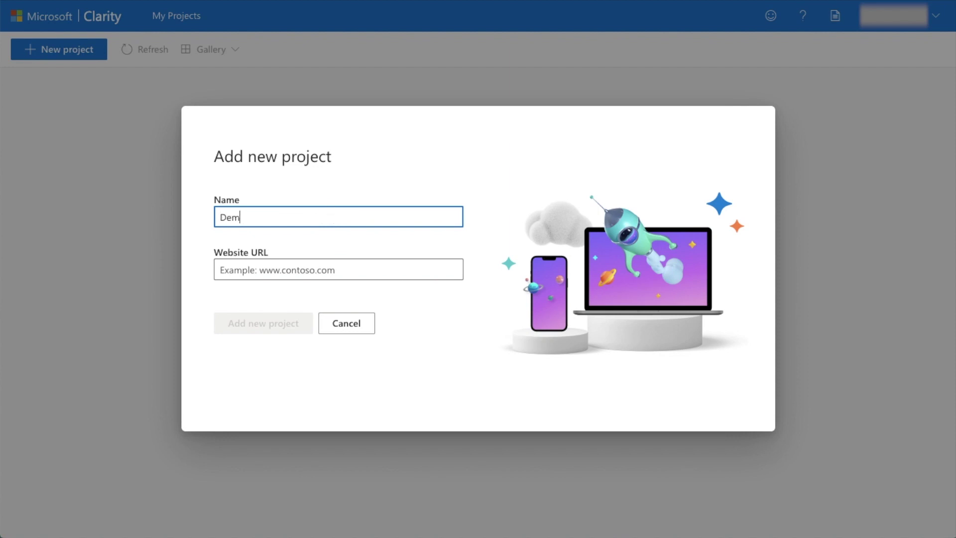
text(o Site)
click(352, 267)
key(ctrl+v)
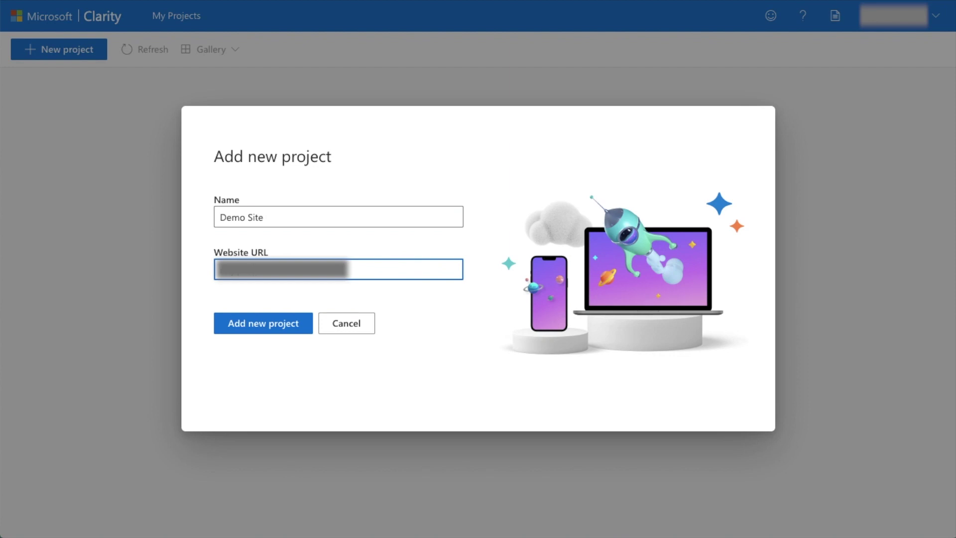
click(279, 347)
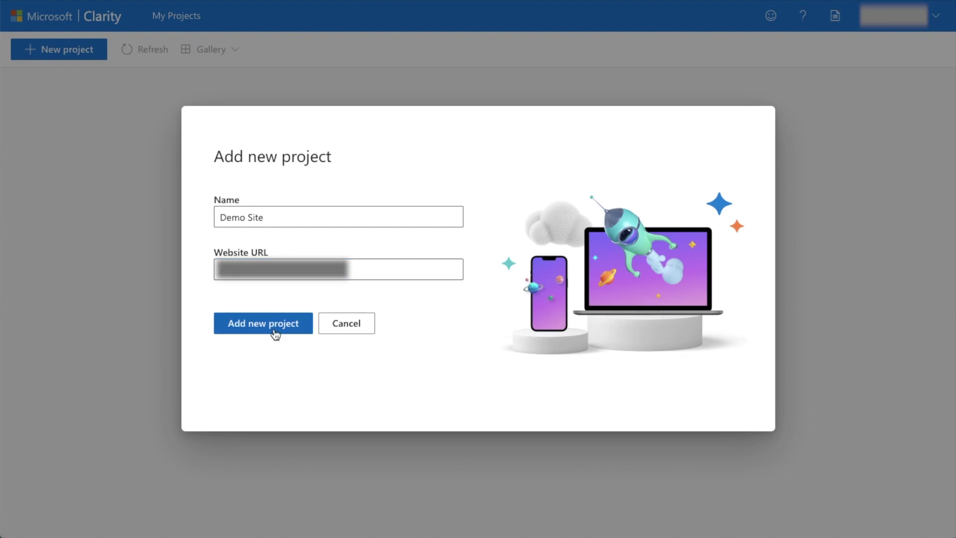
click(274, 333)
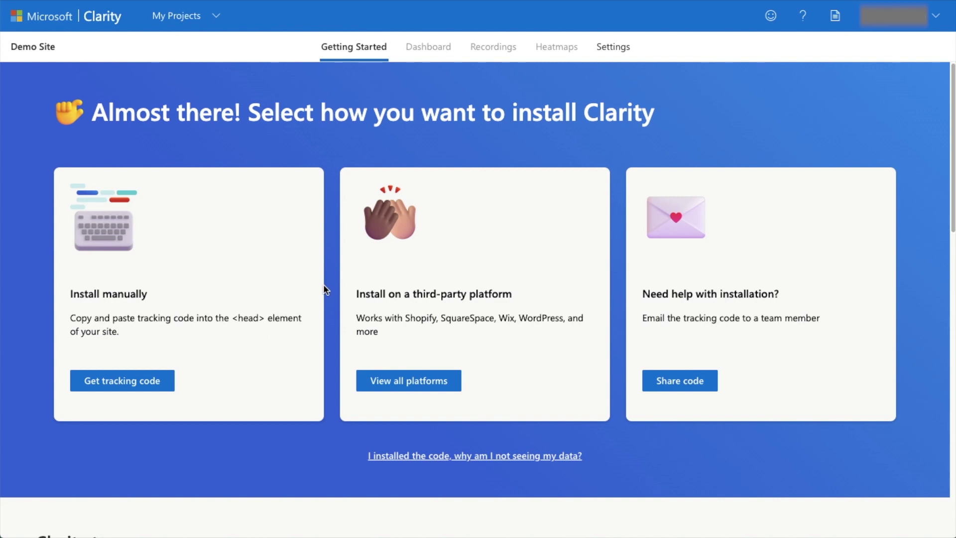
Open the AIOSEO install guide under all platforms and copy the Demo Site project ID.
click(420, 384)
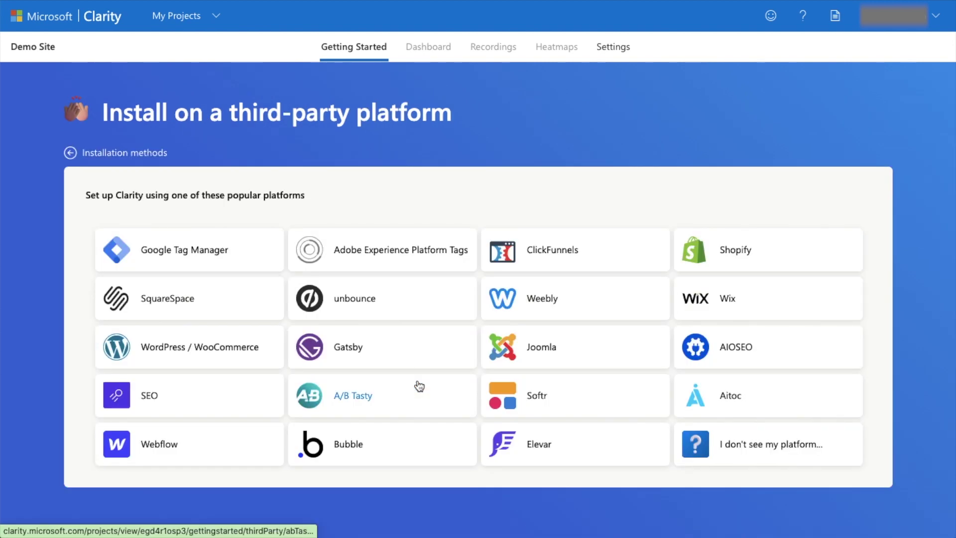
click(768, 355)
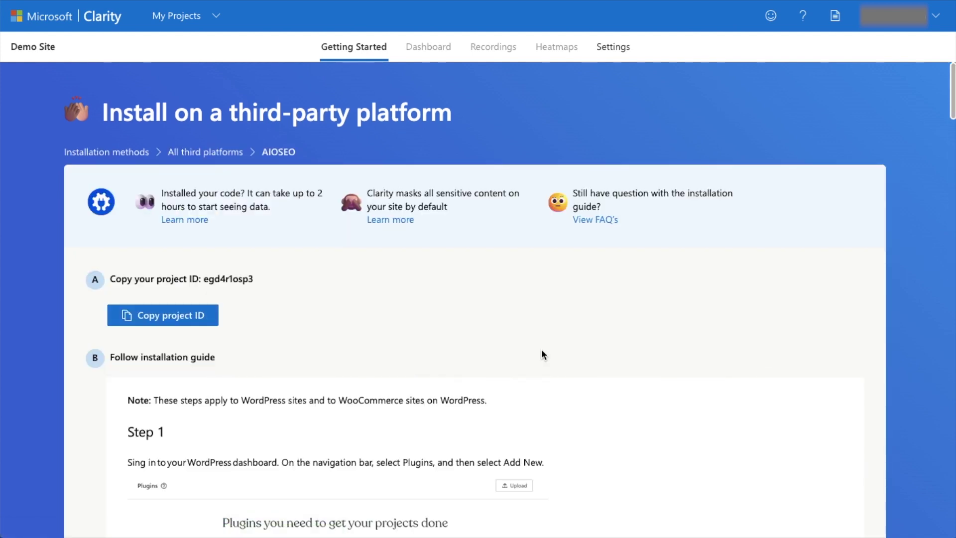
drag(262, 279, 198, 273)
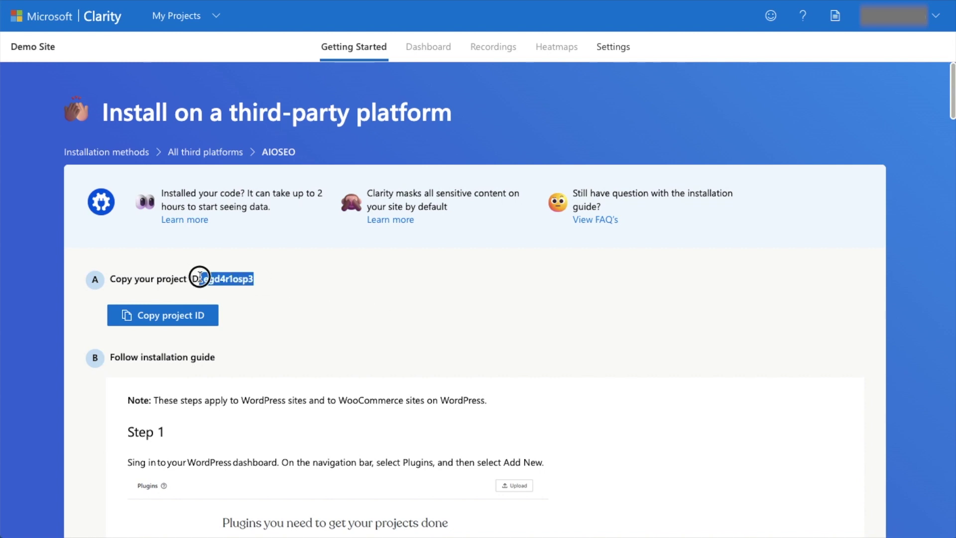
click(299, 301)
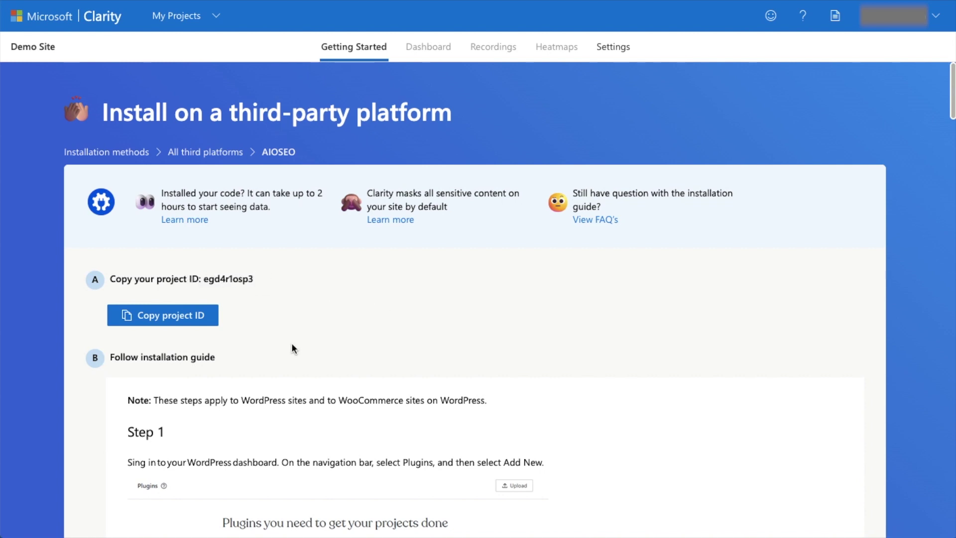
click(192, 324)
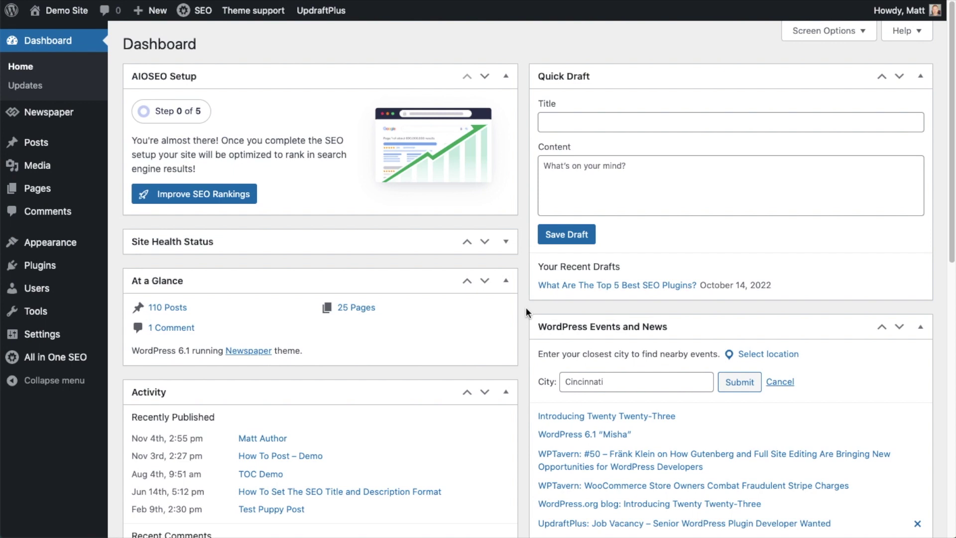
Open the Microsoft Clarity card under All in One SEO General Settings, Webmaster Tools.
mouse_move(62, 358)
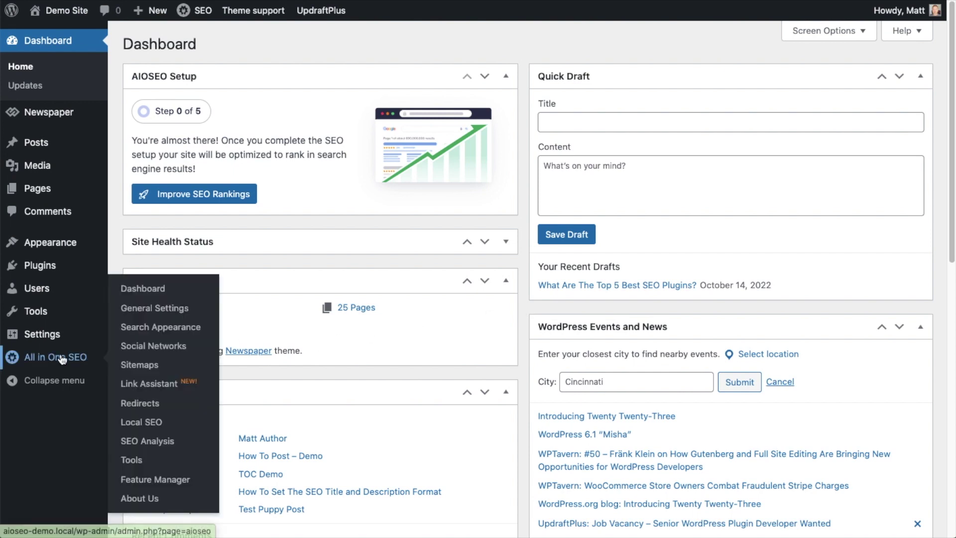
click(163, 311)
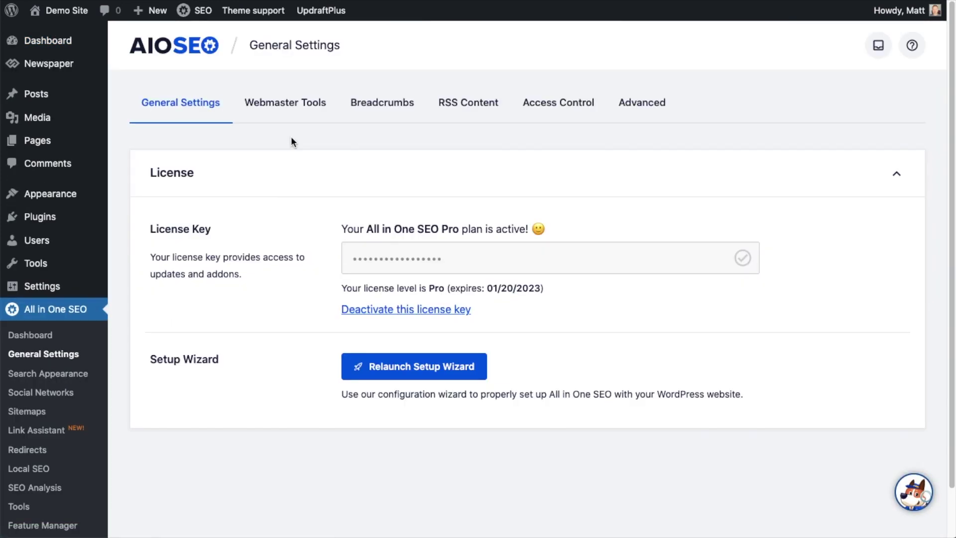
click(294, 111)
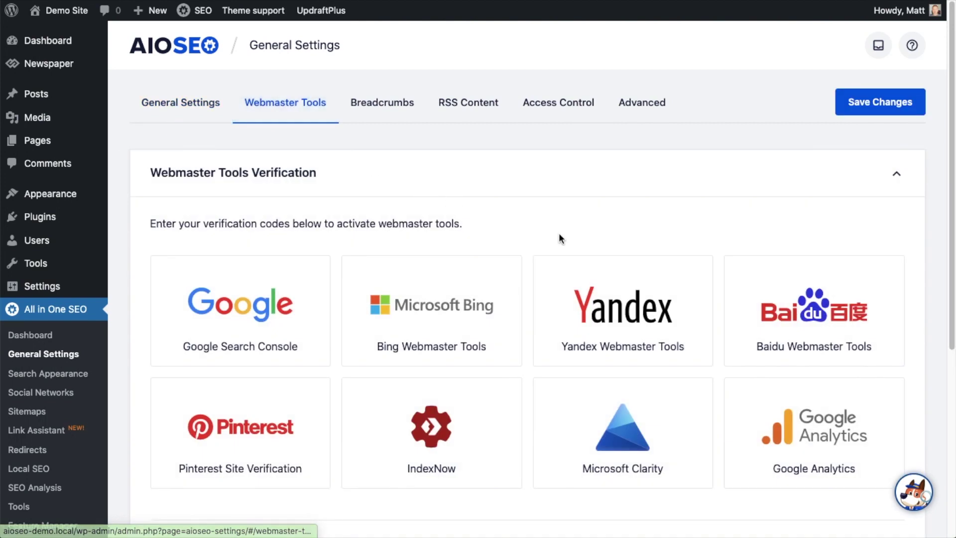
scroll(559, 232, down, 3)
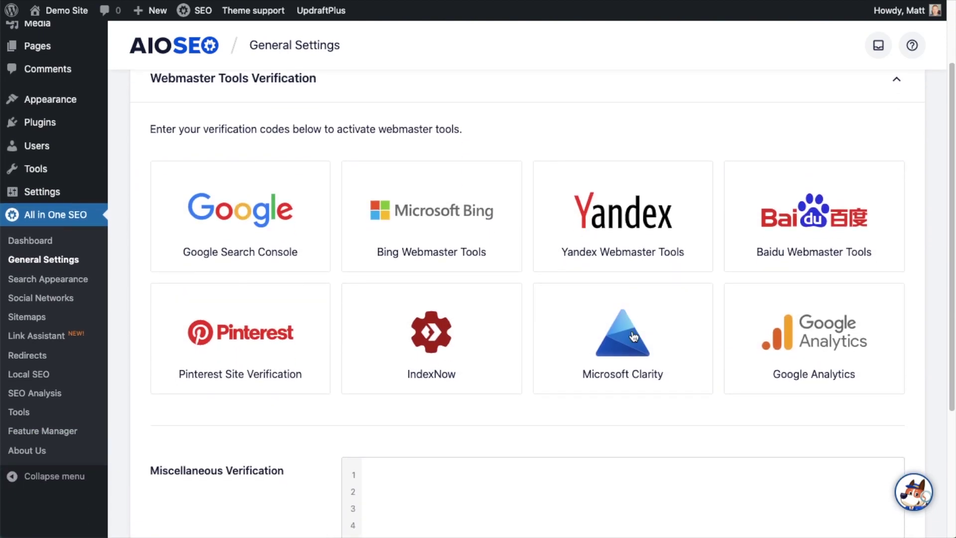
click(634, 337)
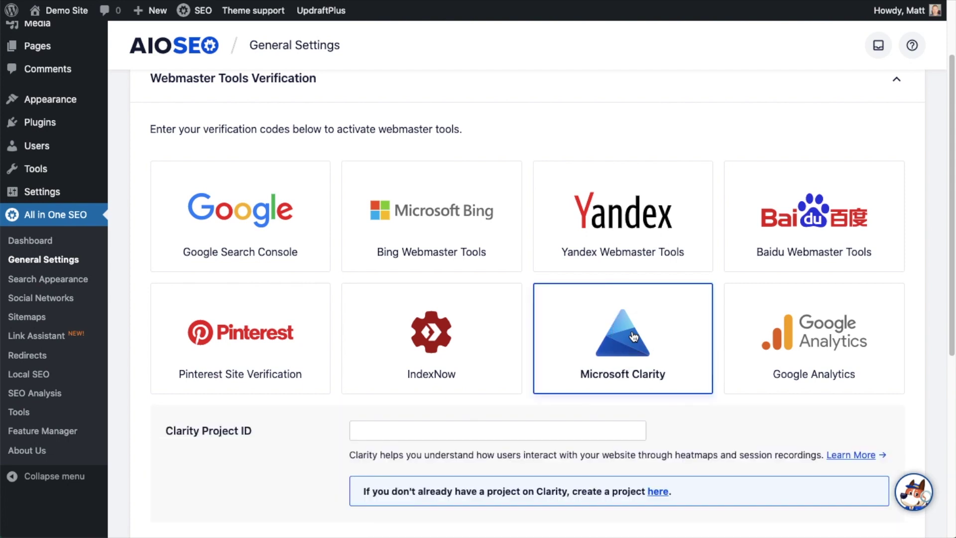
Paste the copied project ID into the Clarity Project ID field and save changes.
scroll(608, 332, down, 2)
click(433, 352)
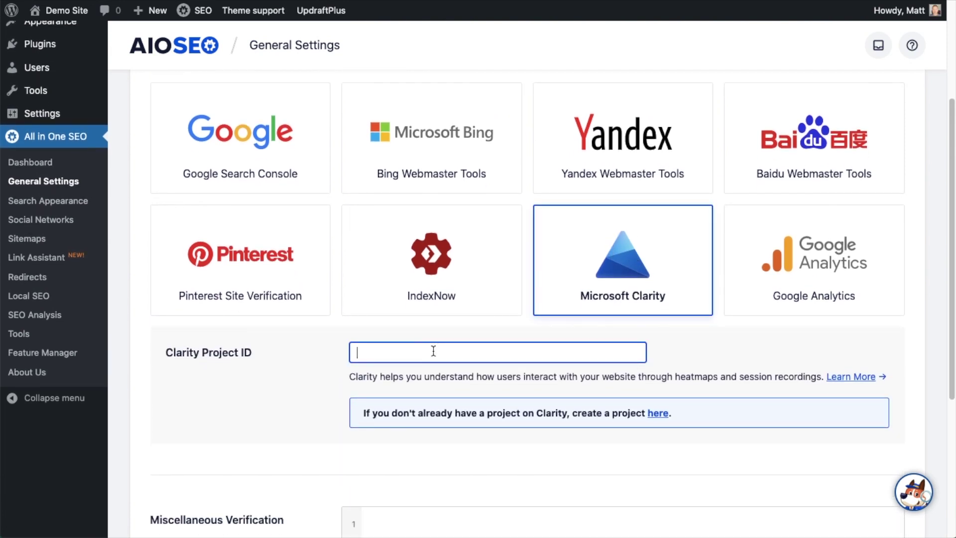
key(ctrl+v)
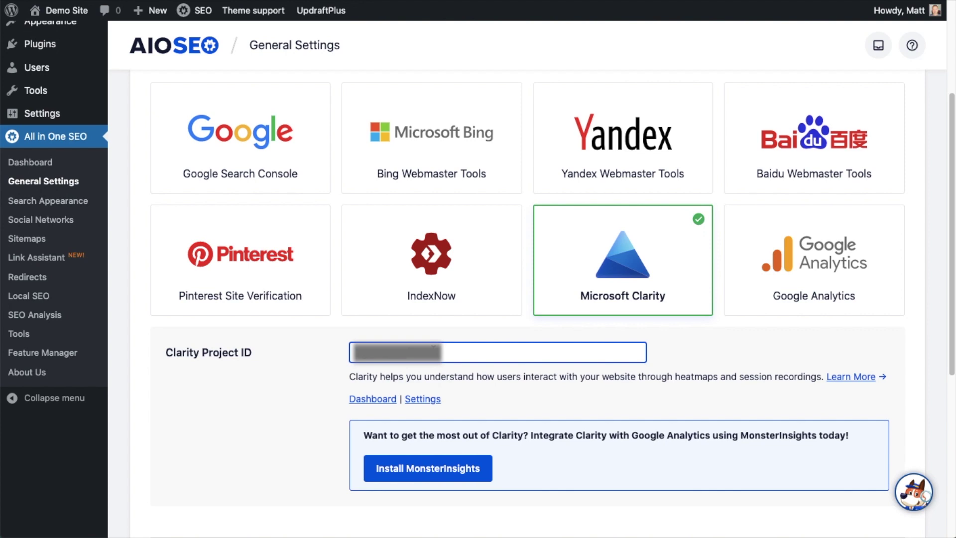
scroll(436, 348, down, 3)
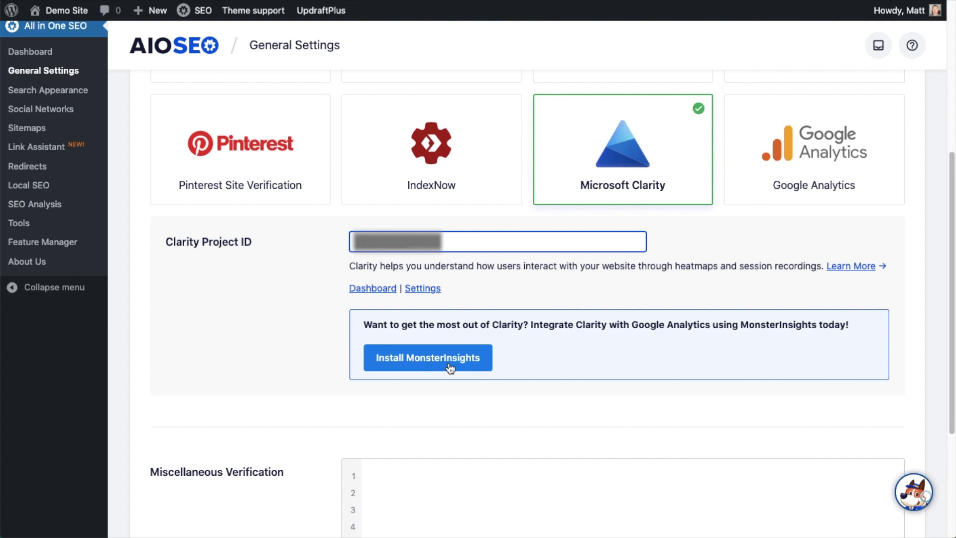
scroll(547, 363, down, 3)
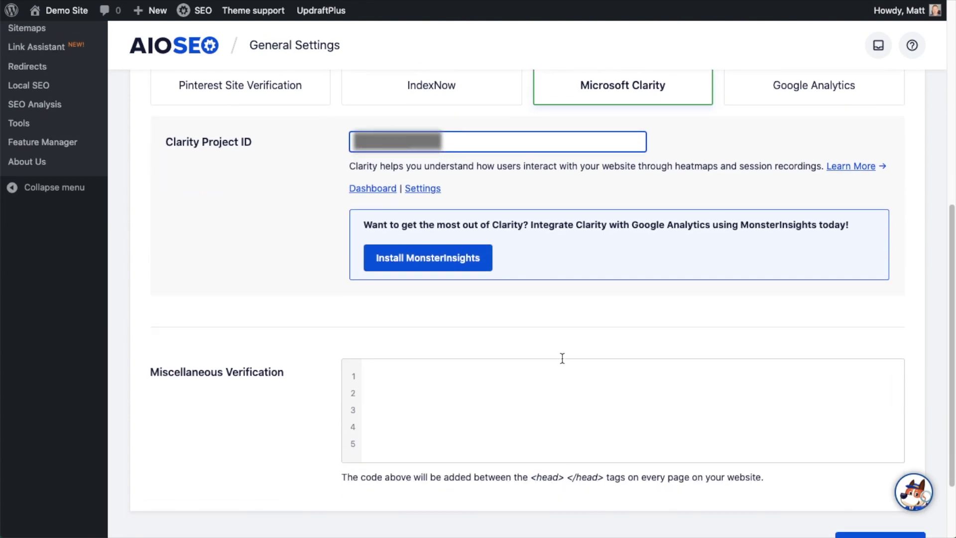
scroll(692, 348, down, 3)
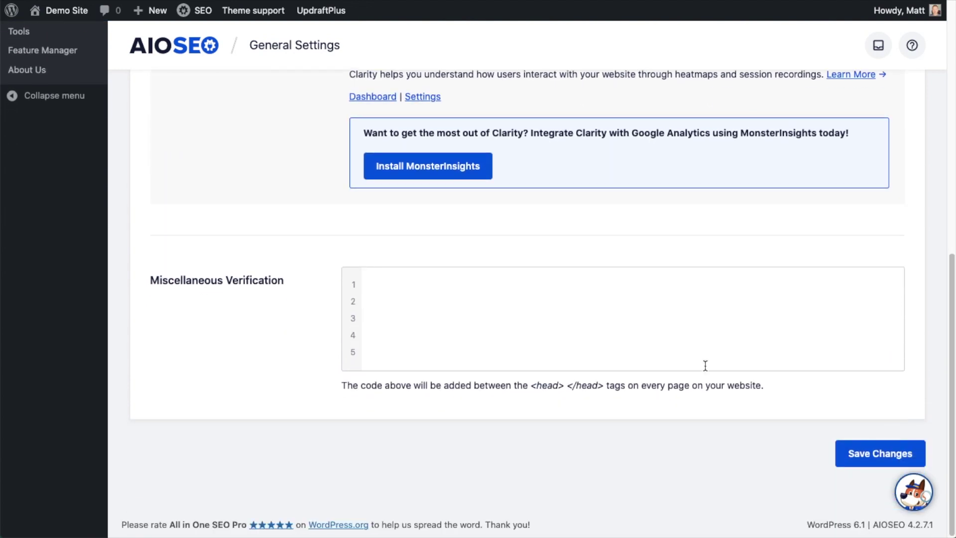
click(862, 454)
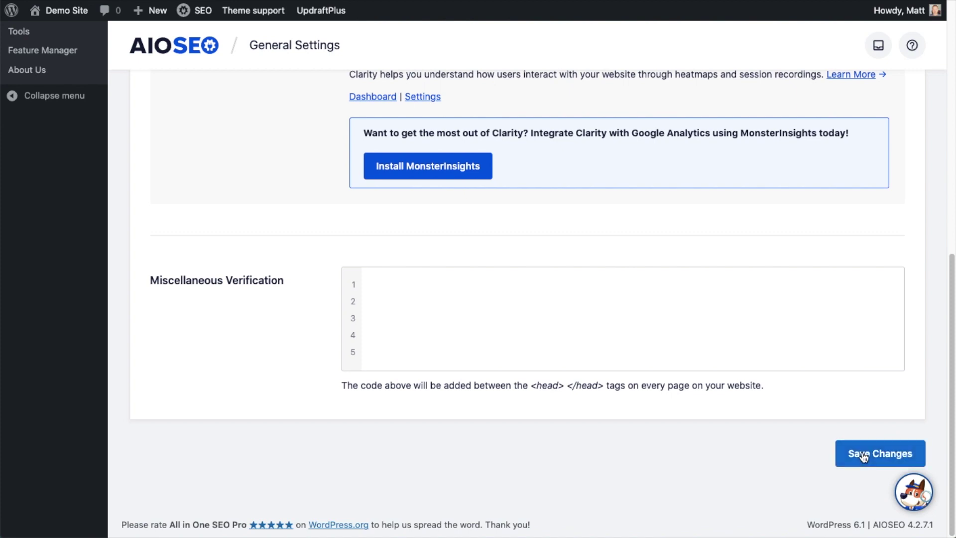
scroll(287, 285, up, 5)
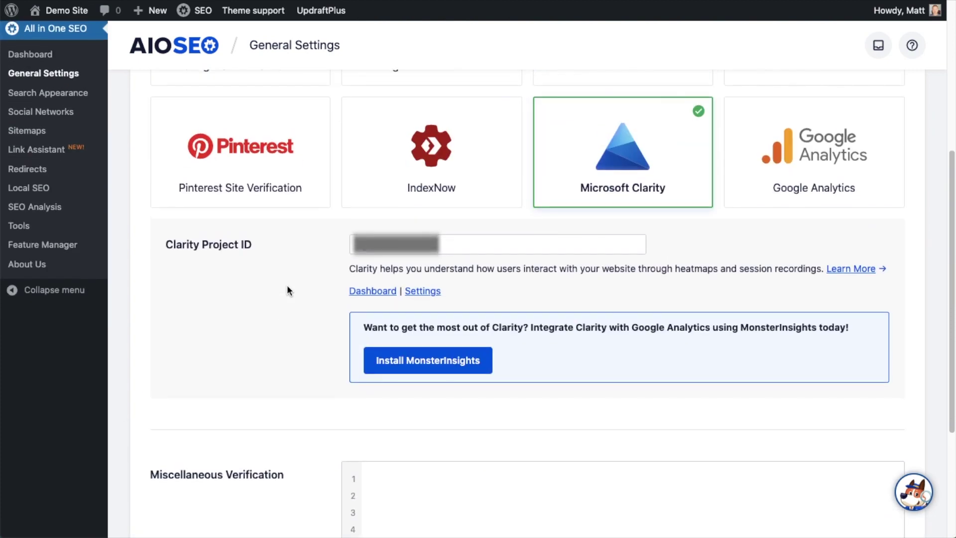
scroll(287, 289, up, 1)
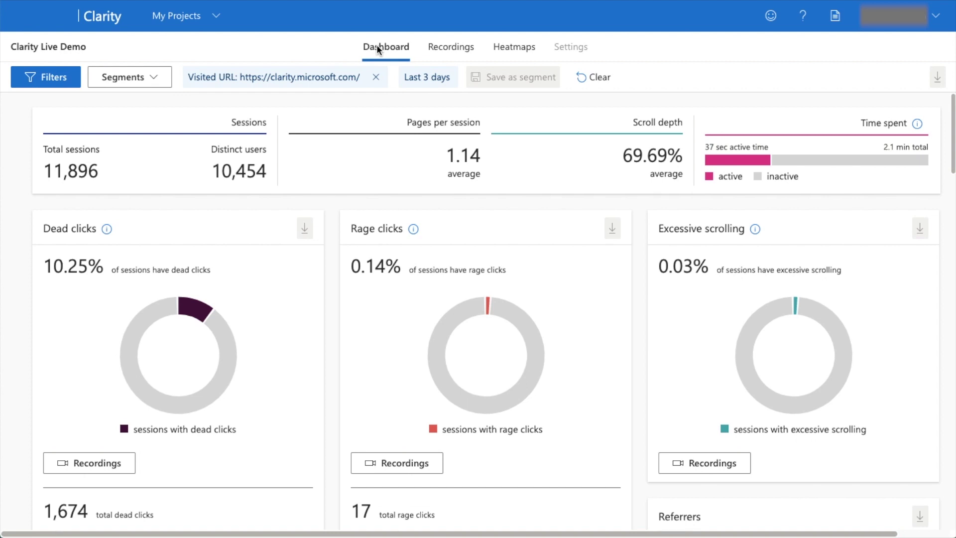
Show the session recordings list for the Clarity Live Demo project.
click(448, 47)
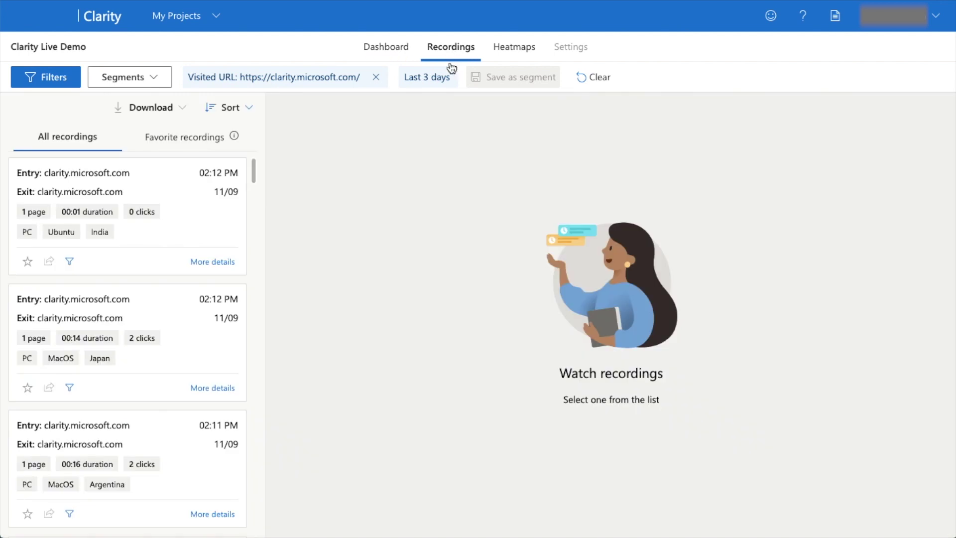
Play a visitor's session recording from the list, then bring up the click heatmap.
click(171, 362)
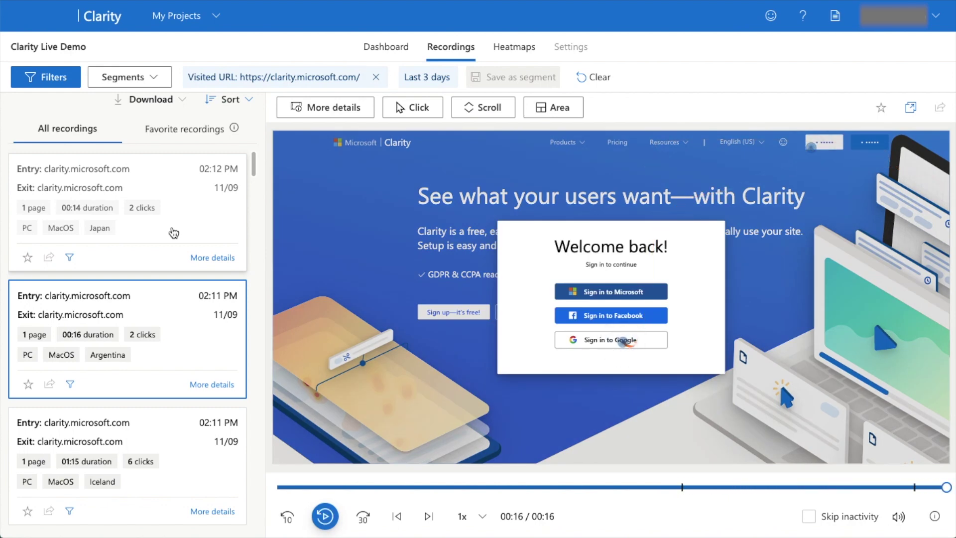
scroll(164, 259, down, 5)
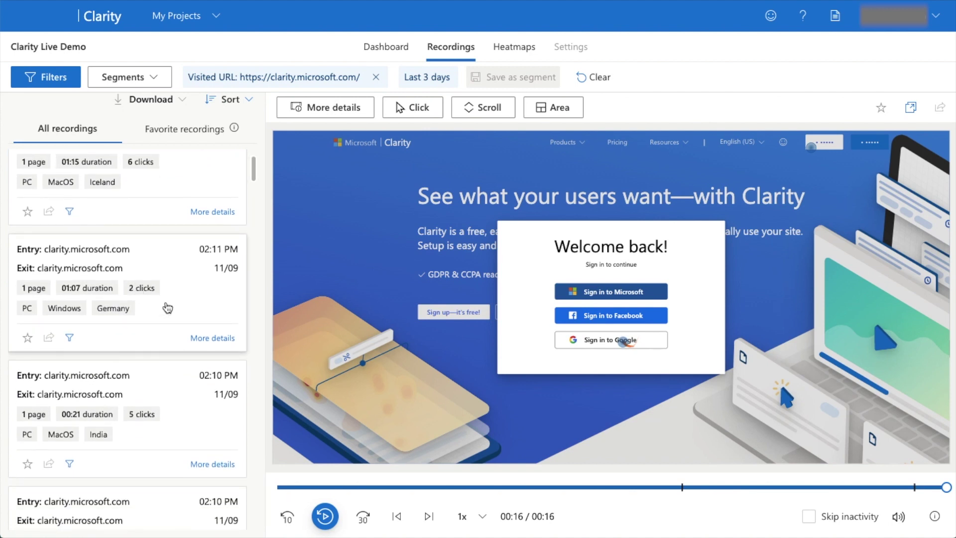
scroll(214, 311, down, 1)
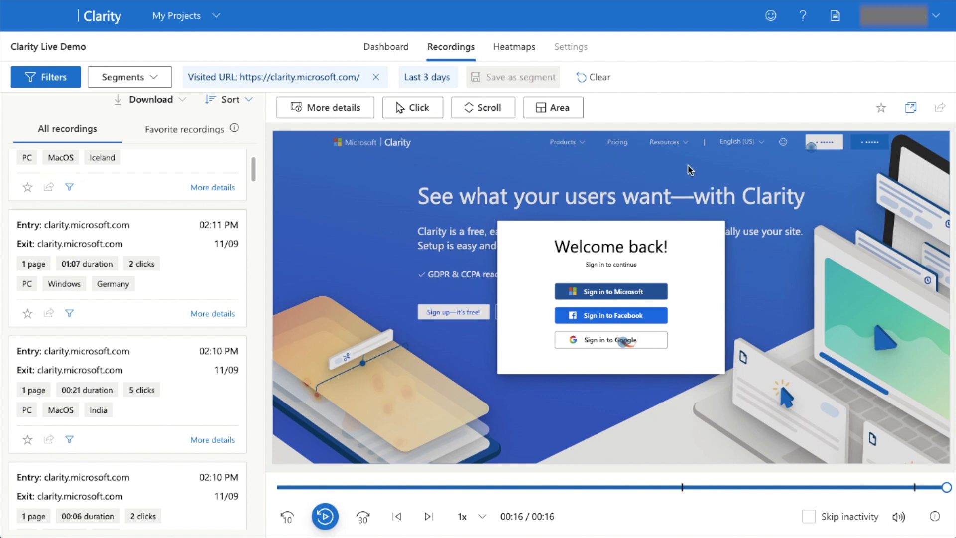
click(515, 53)
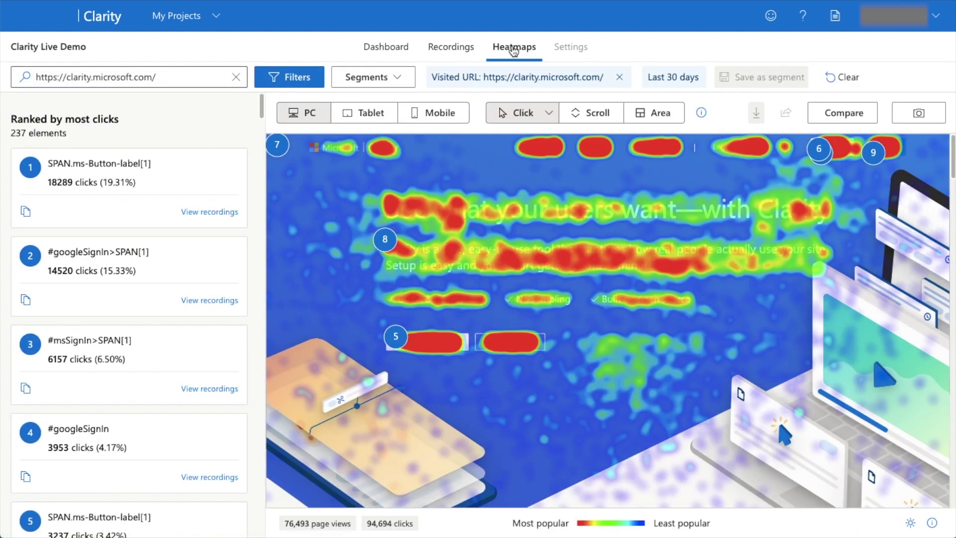
Inspect click counts on hot spots across the clarity.microsoft.com click heatmap.
mouse_move(431, 205)
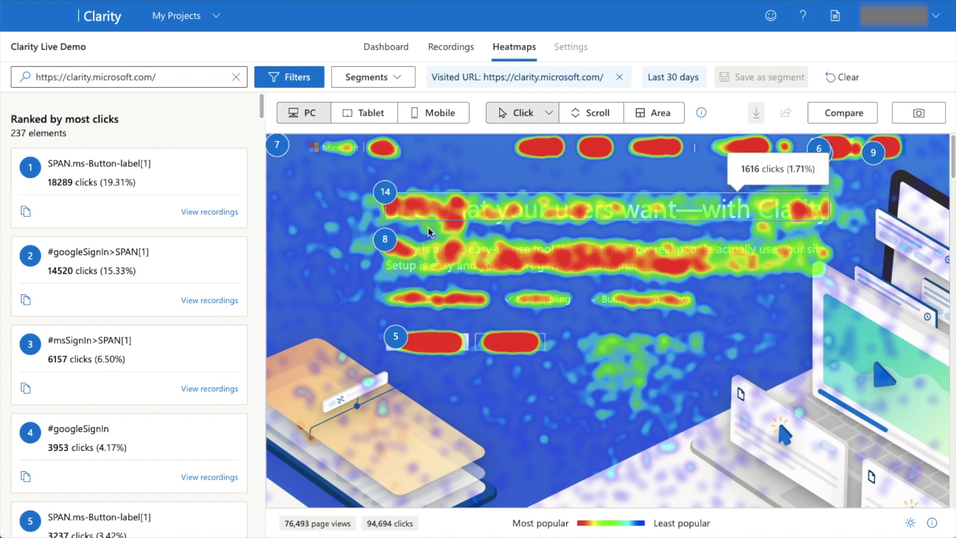
mouse_move(431, 346)
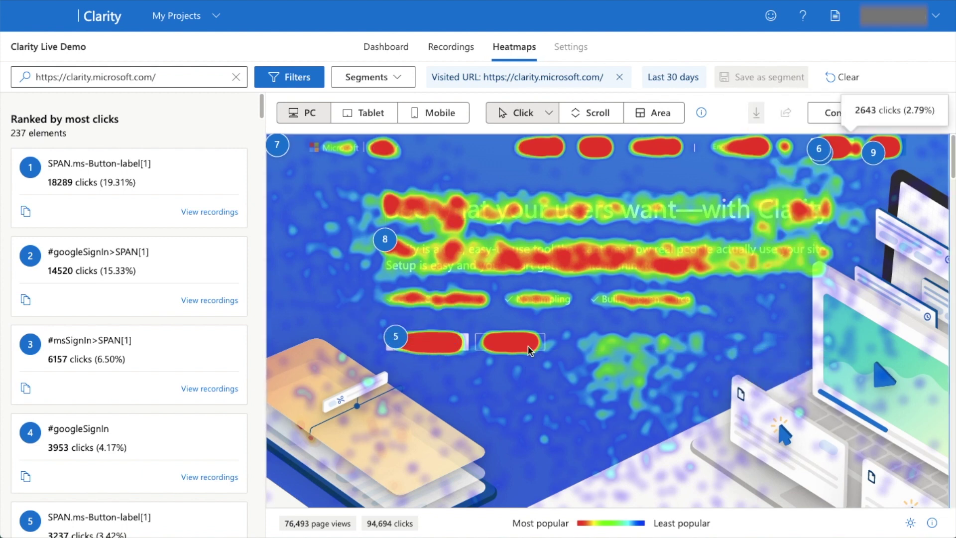
mouse_move(800, 309)
mouse_move(490, 141)
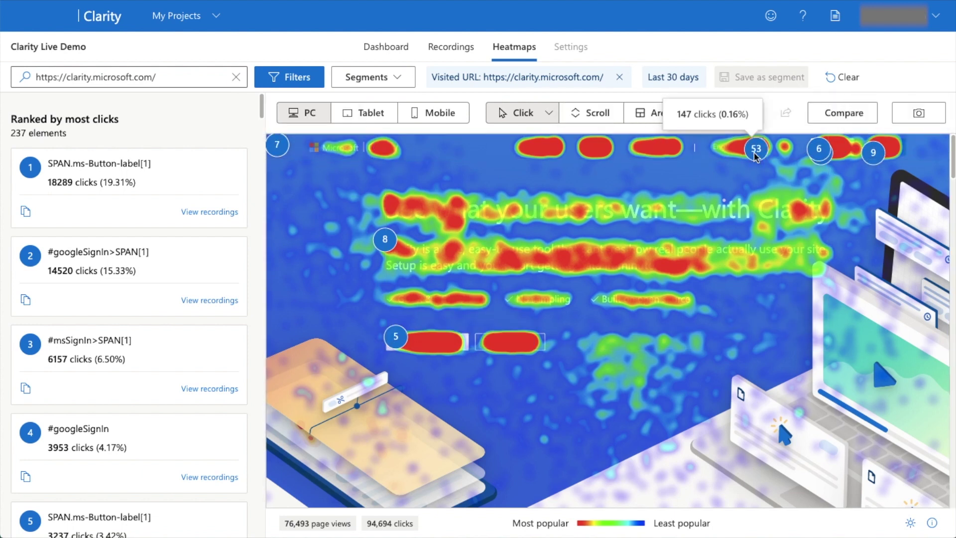
mouse_move(628, 258)
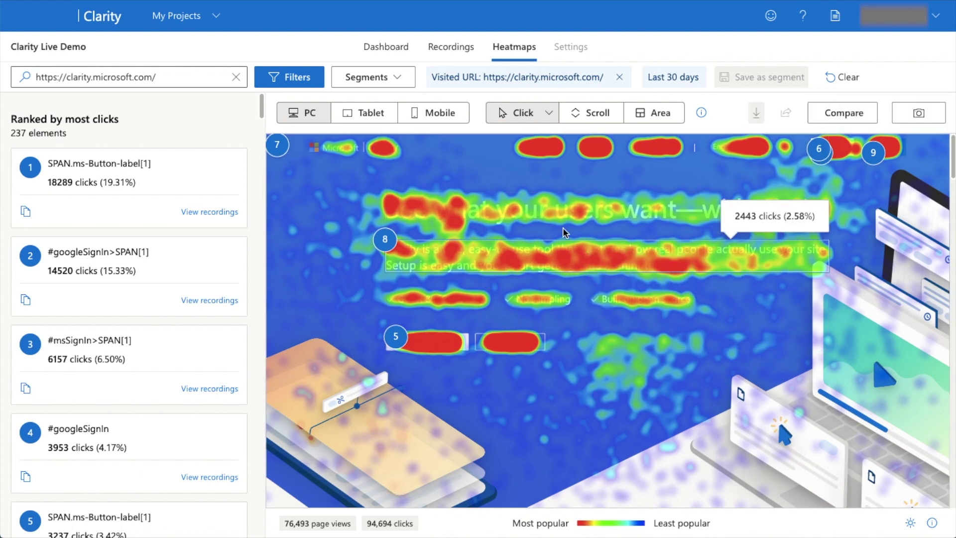
mouse_move(590, 243)
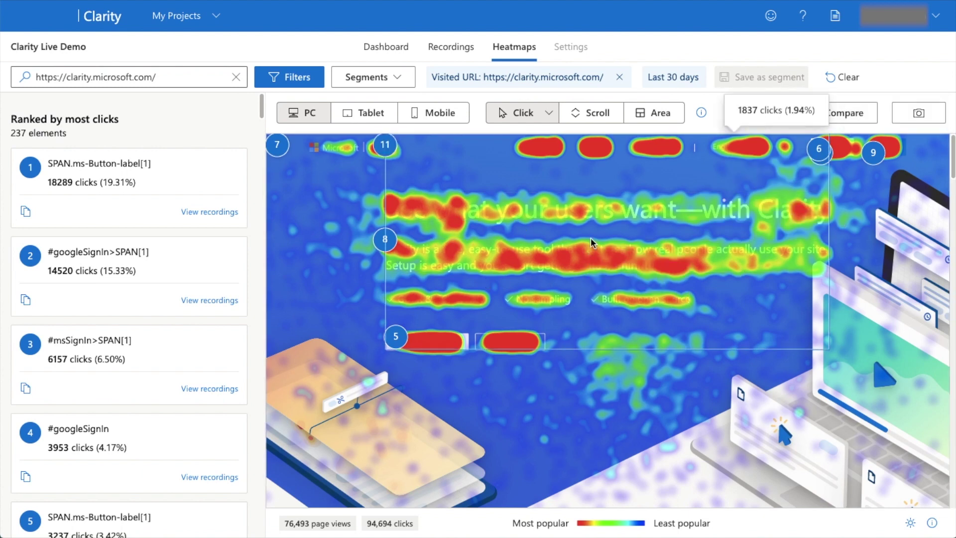
scroll(591, 237, down, 5)
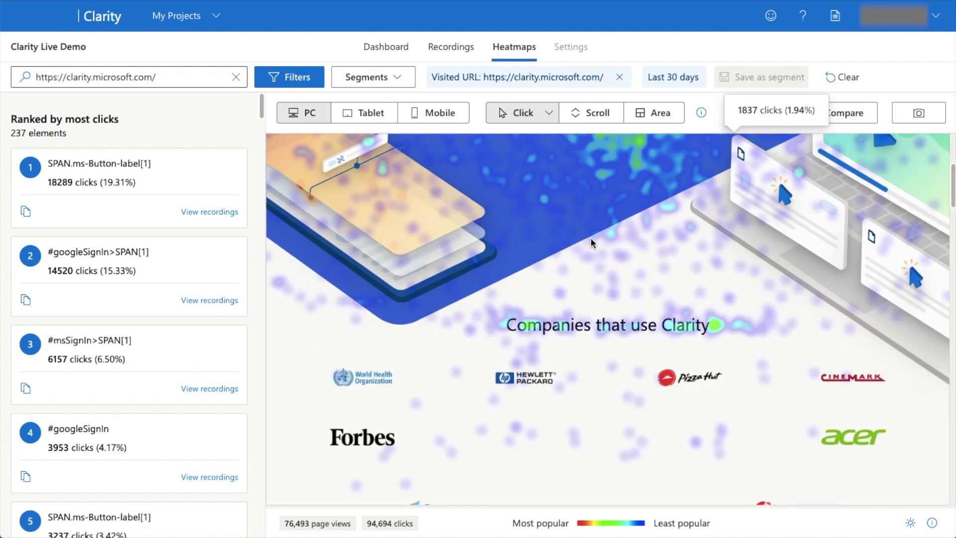
scroll(590, 237, down, 3)
mouse_move(721, 205)
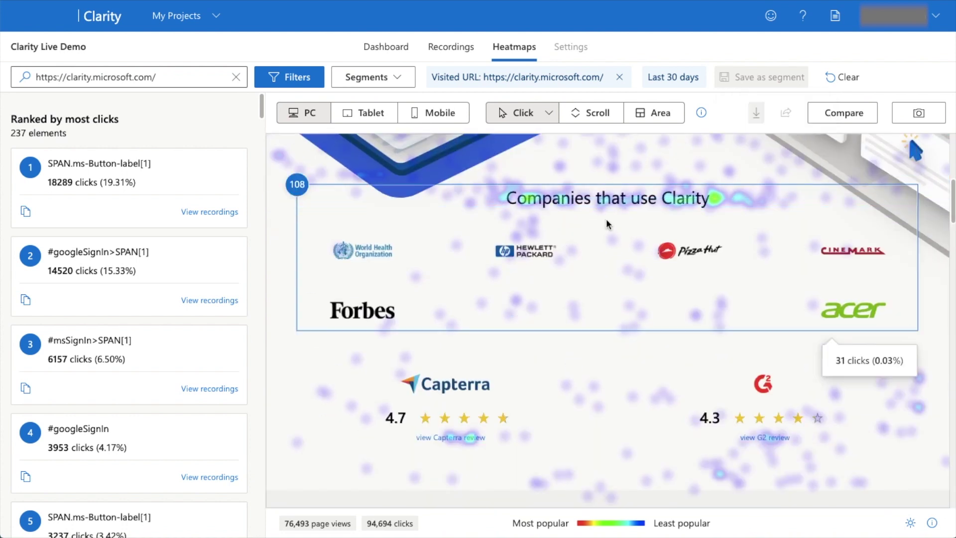
mouse_move(626, 214)
scroll(675, 212, down, 5)
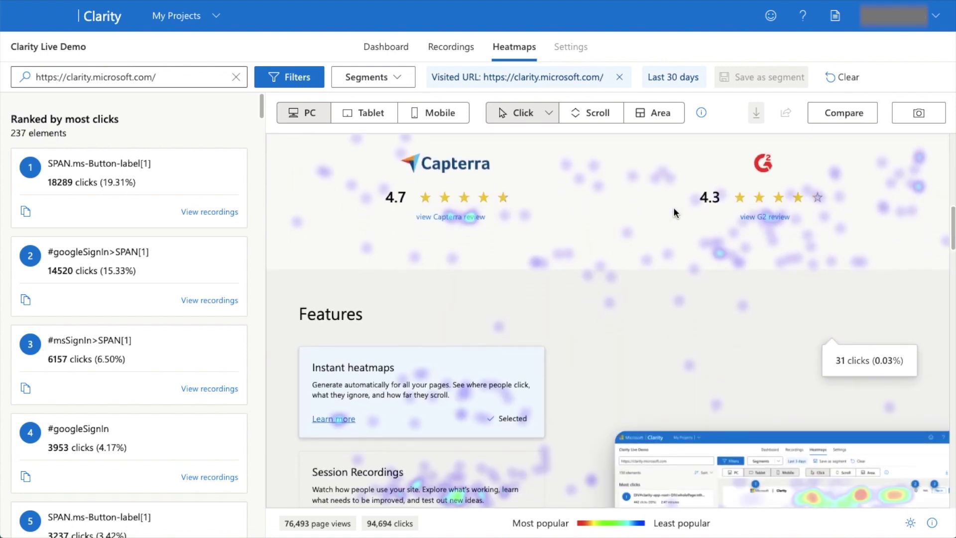
scroll(674, 207, up, 10)
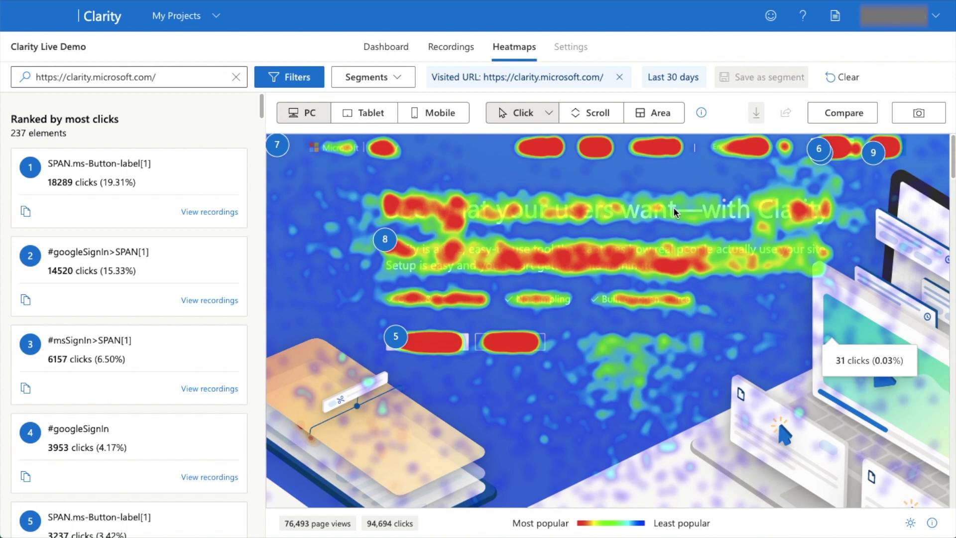
Expand the YouTube video's description and follow its aioseo.com link to AIOSEO's homepage.
click(393, 55)
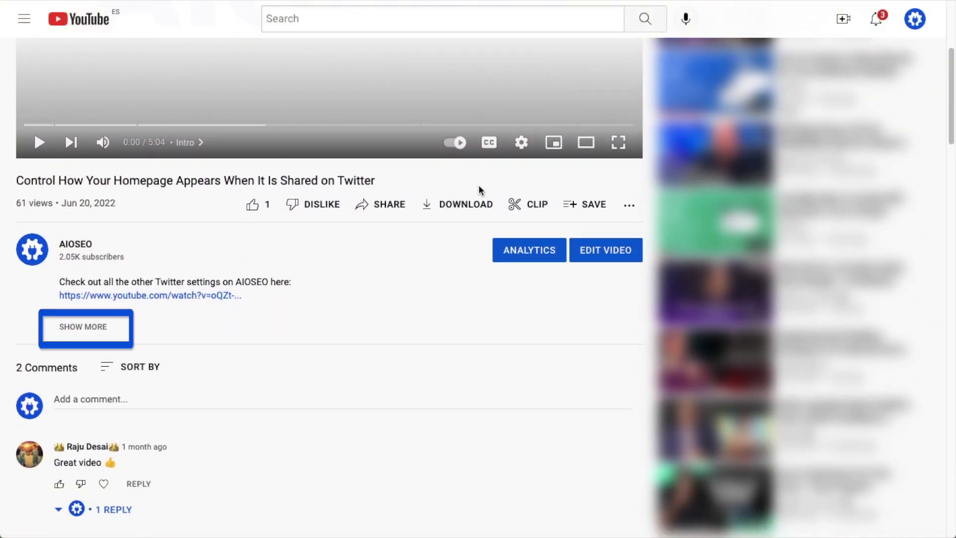
click(99, 329)
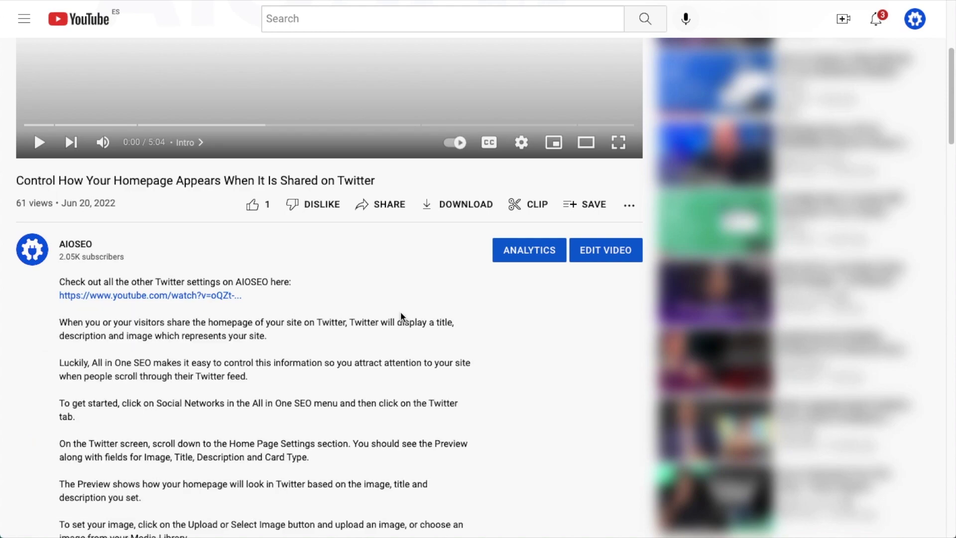
scroll(532, 317, down, 5)
scroll(531, 315, down, 15)
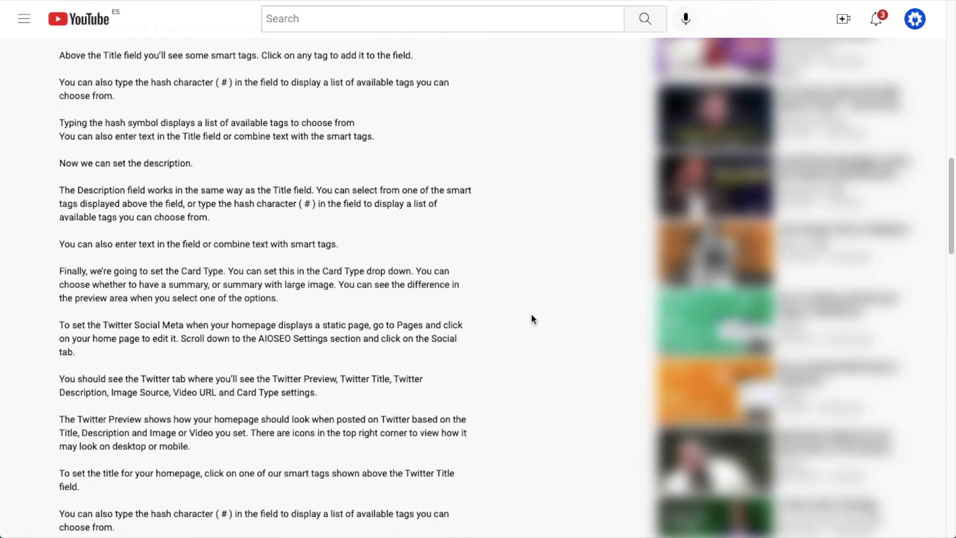
scroll(531, 319, down, 3)
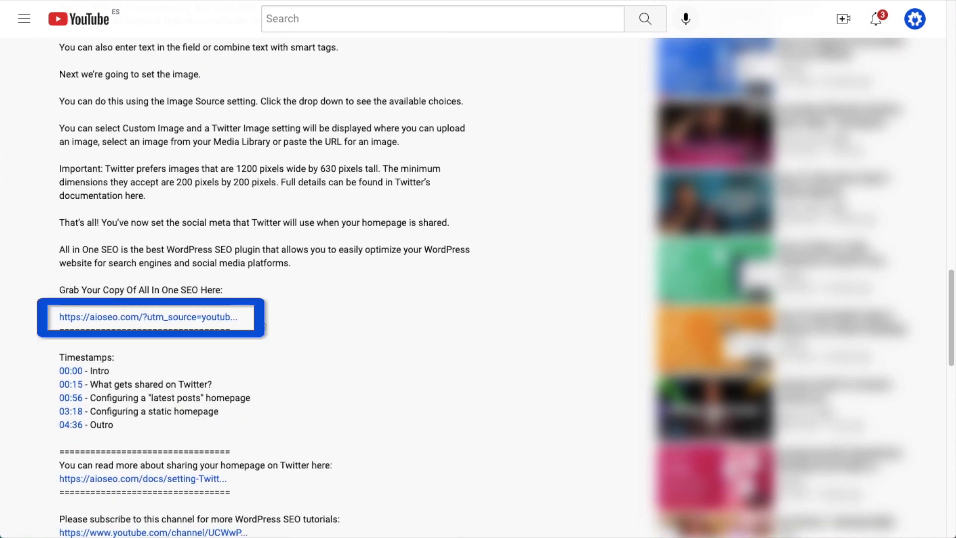
click(182, 319)
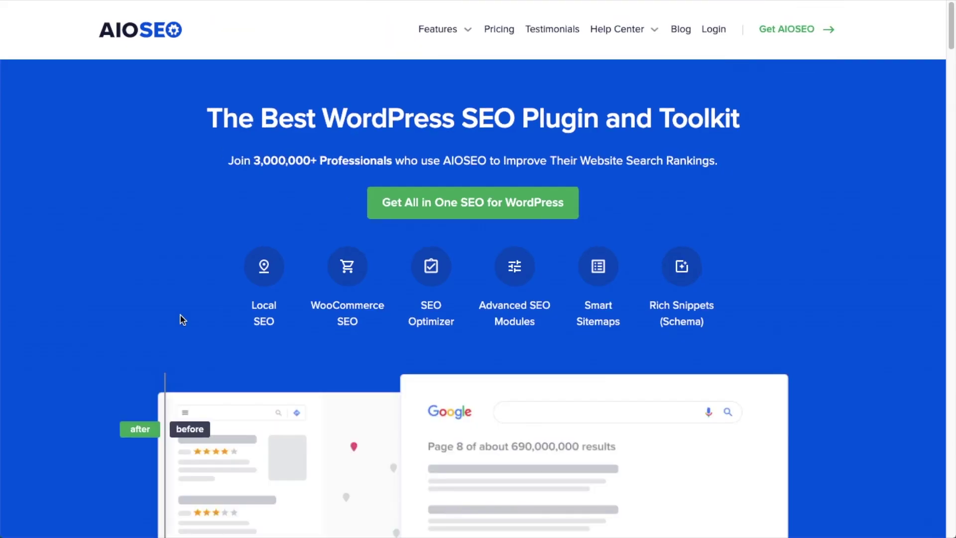